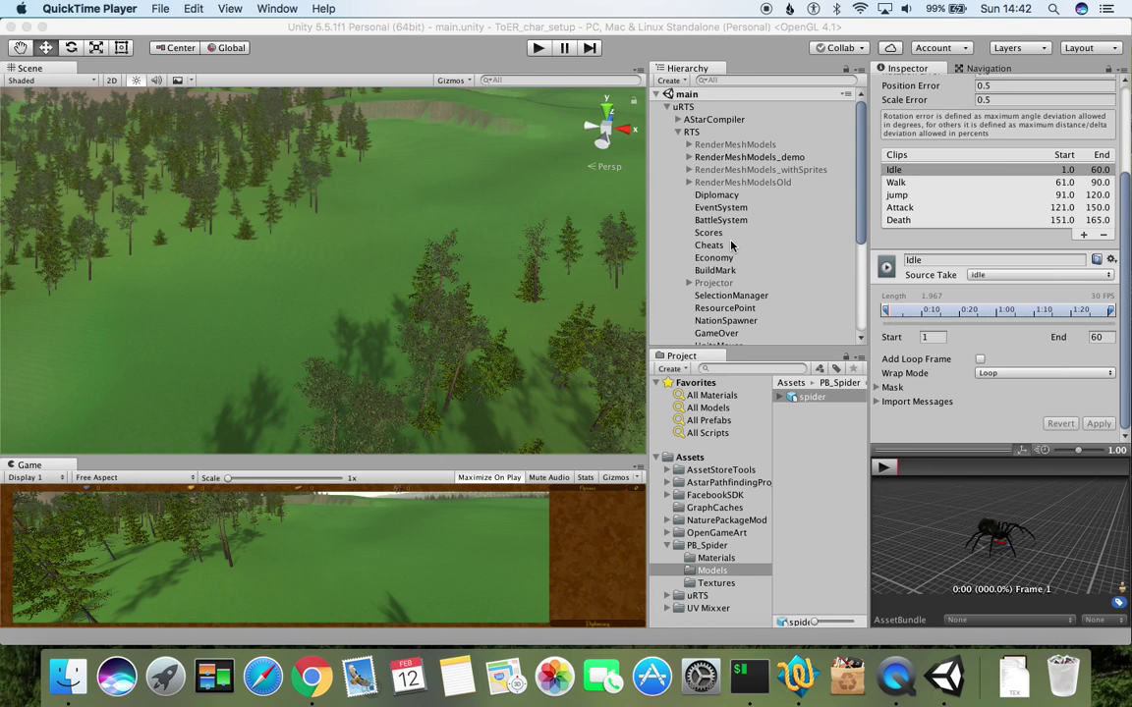
Select RenderMeshModels_demo to show its Render Mesh Models list, where the Archer uses the spider mesh
click(758, 159)
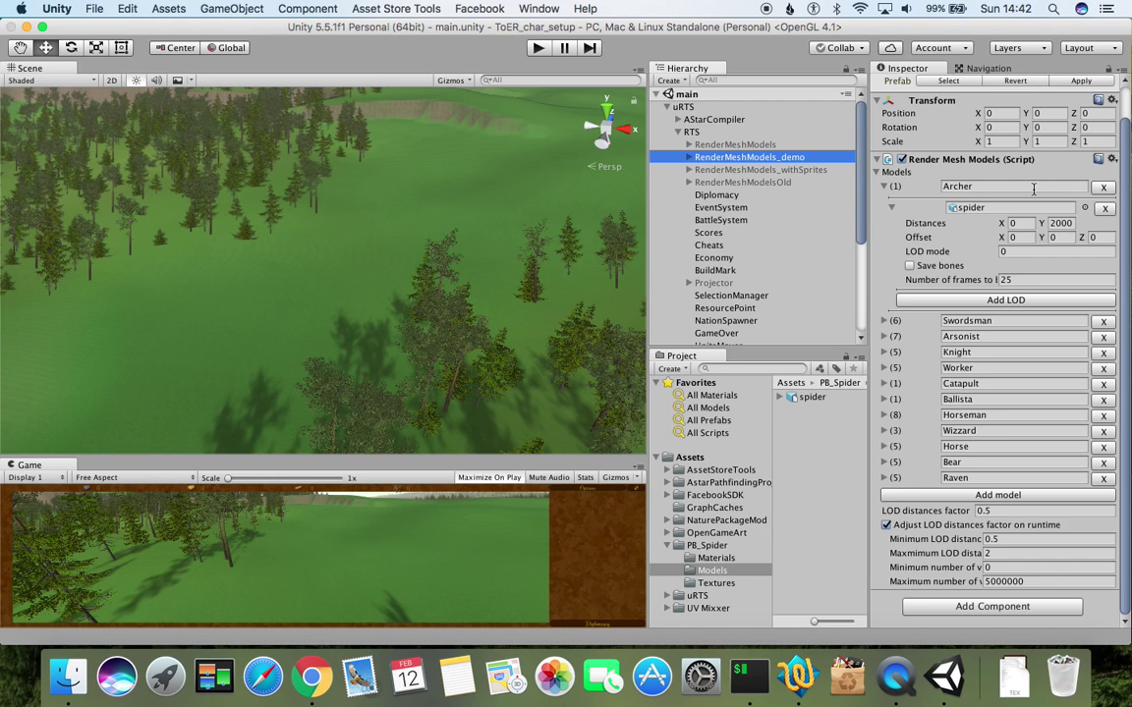
Deactivate RenderMeshModels_demo, activate RenderMeshModels, and duplicate RenderMeshModels
click(722, 146)
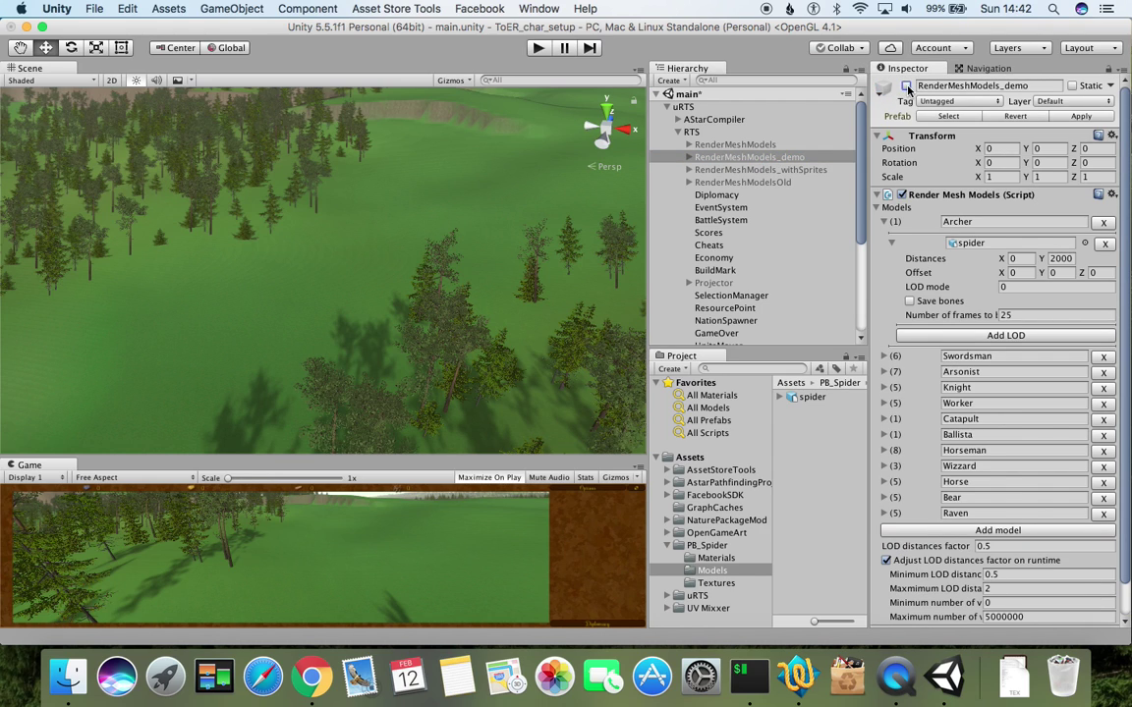
click(904, 86)
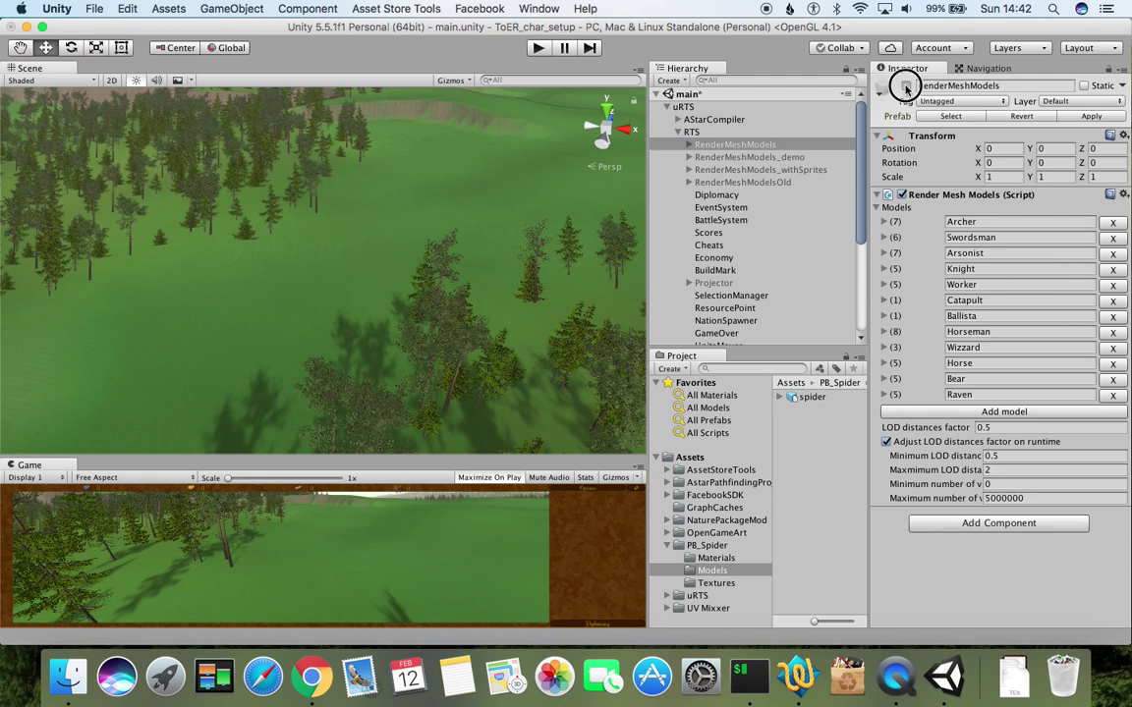
right_click(744, 145)
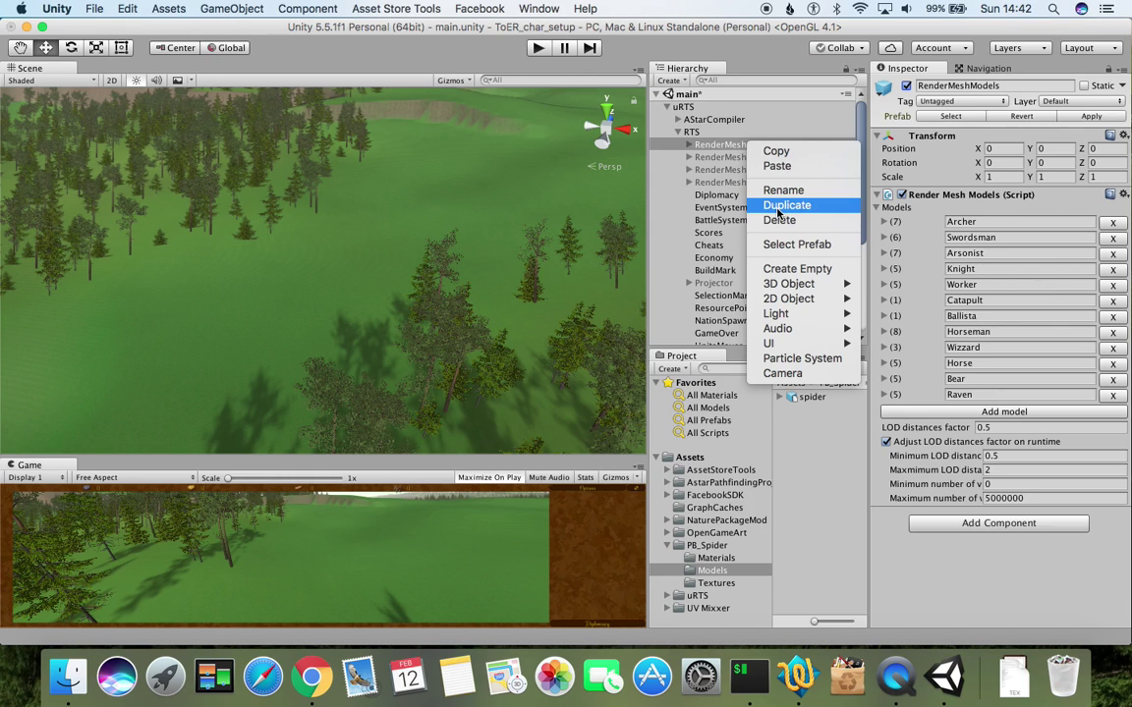
click(778, 205)
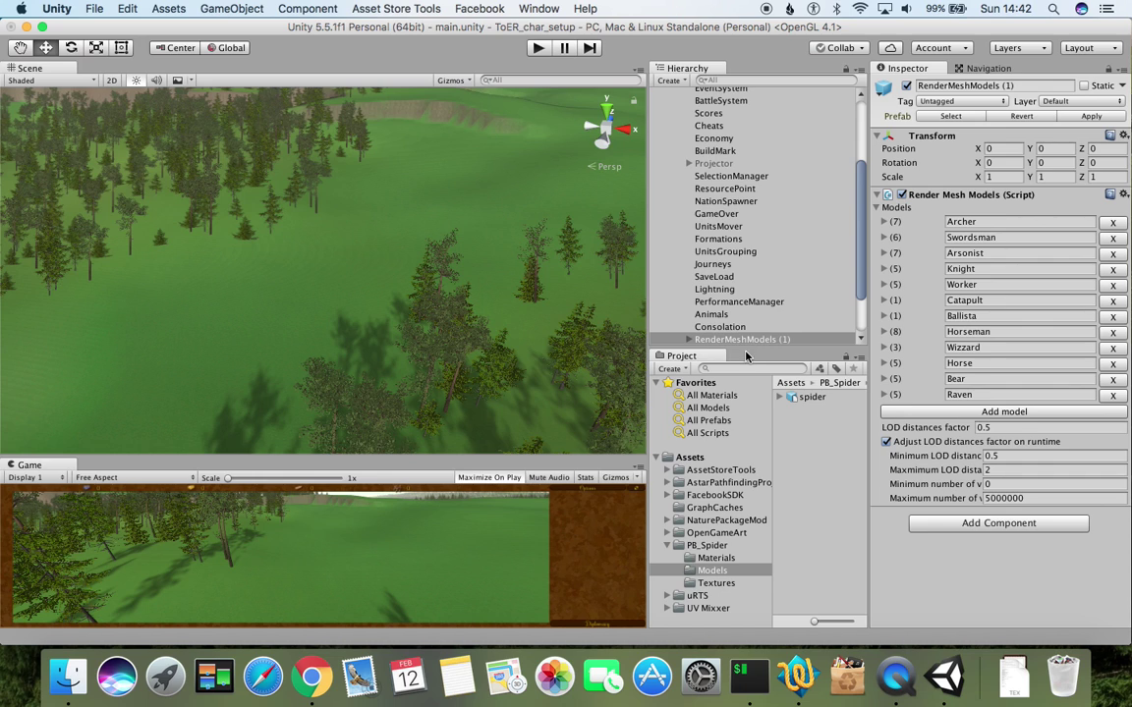
Place the copy below RenderMeshModels, rename it RenderMeshModels_spider_full, and save
drag(743, 339, 739, 153)
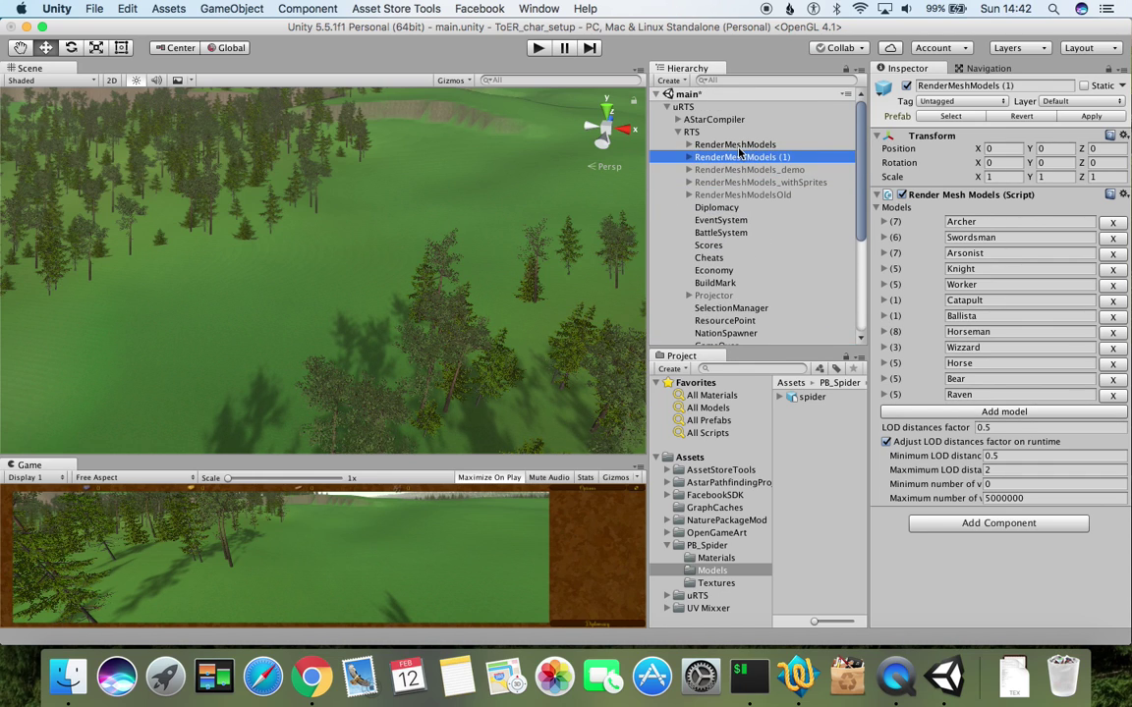
click(1043, 83)
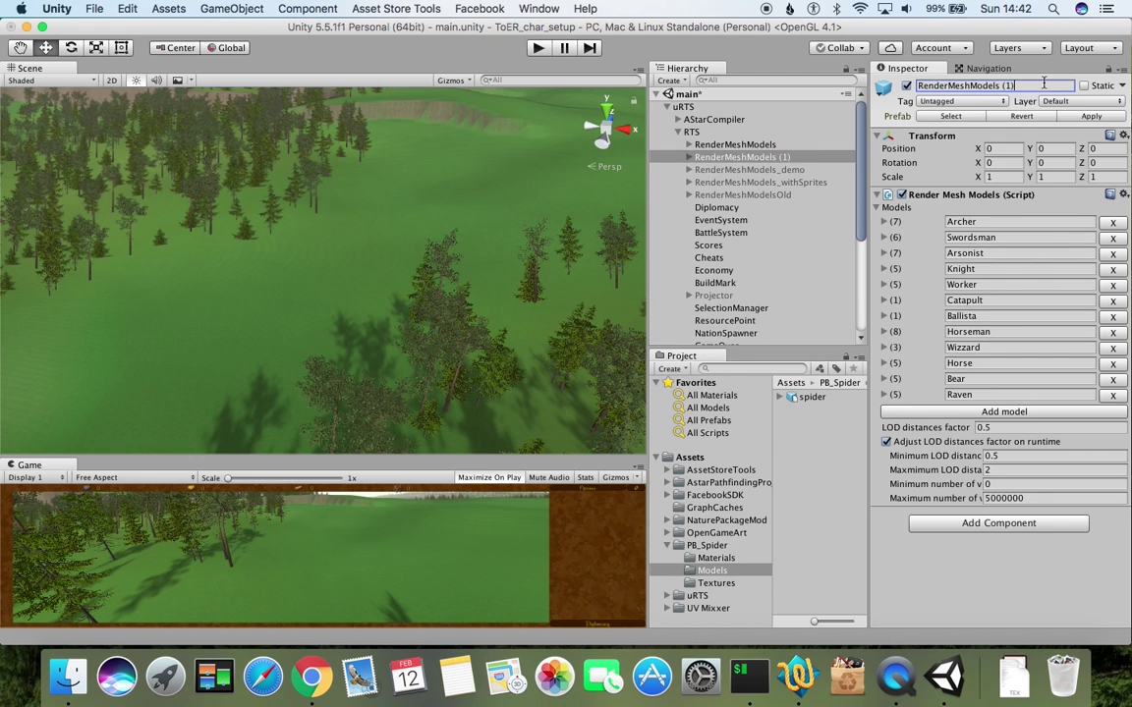
key(BackSpace)
key(BackSpace)
text(_spide)
key(Return)
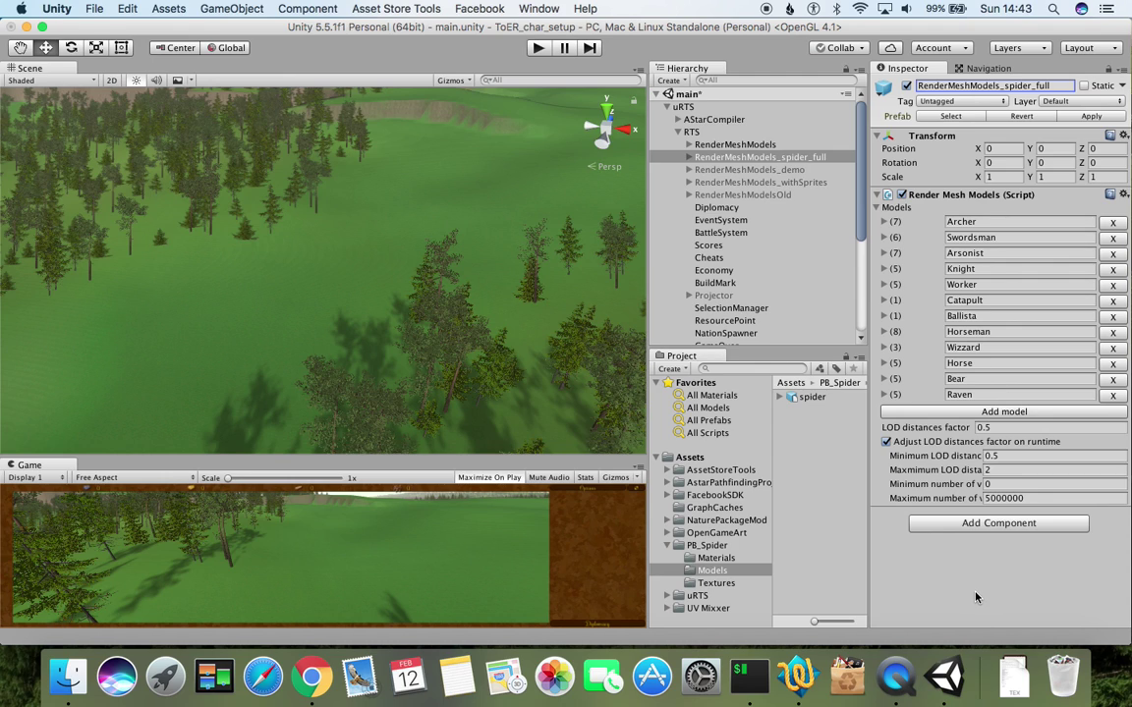
key(super+s)
Add an empty model entry, then deactivate the original RenderMeshModels object
click(992, 414)
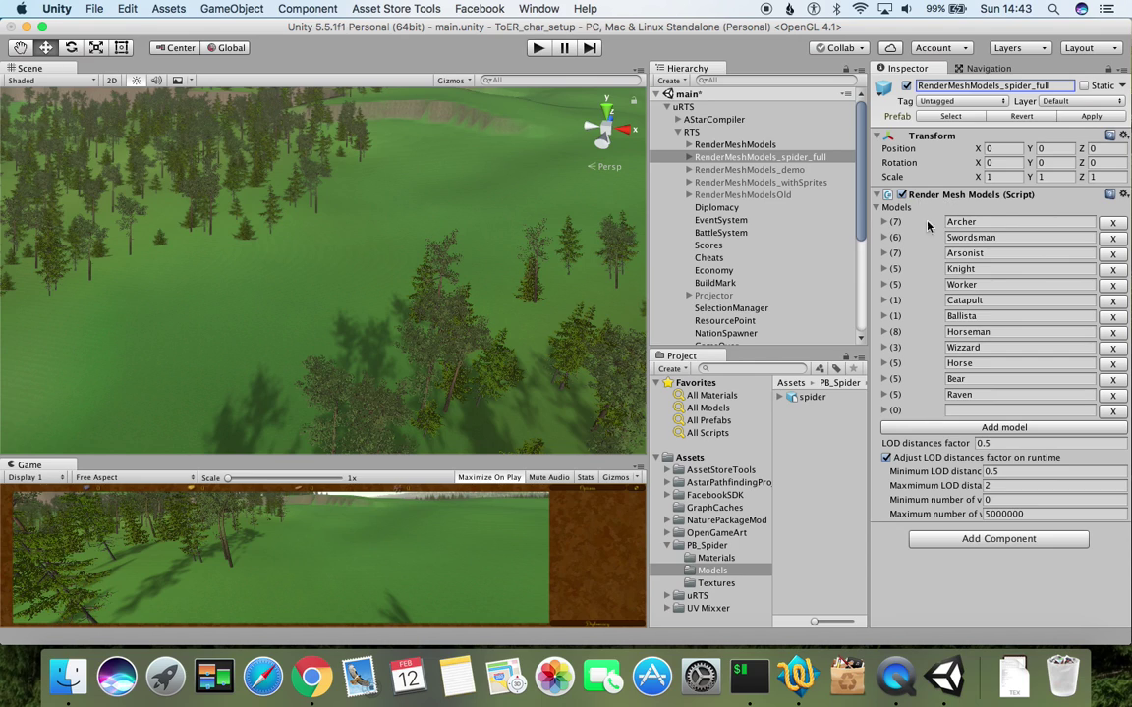
click(743, 145)
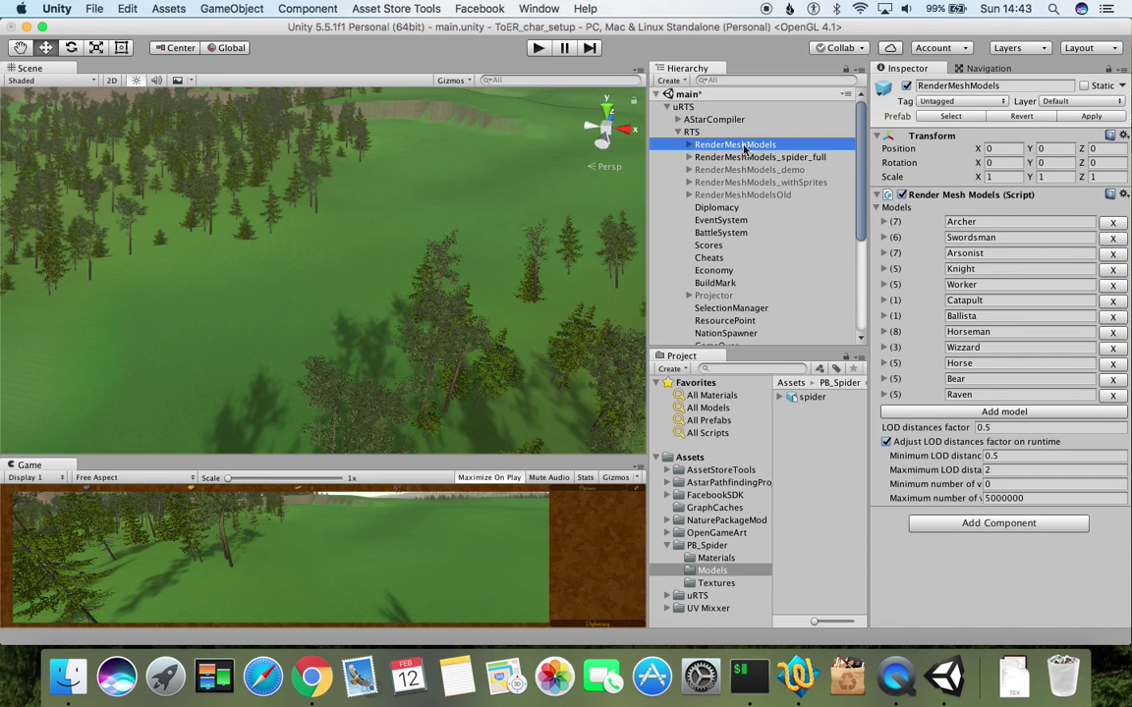
click(906, 87)
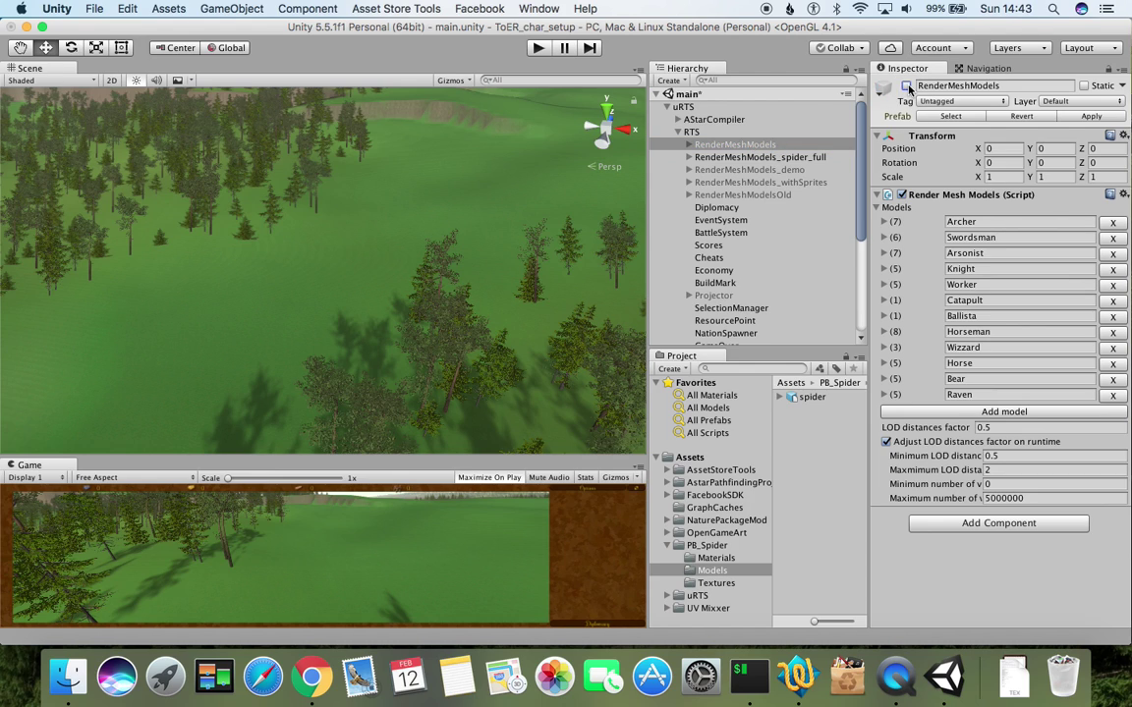
click(747, 158)
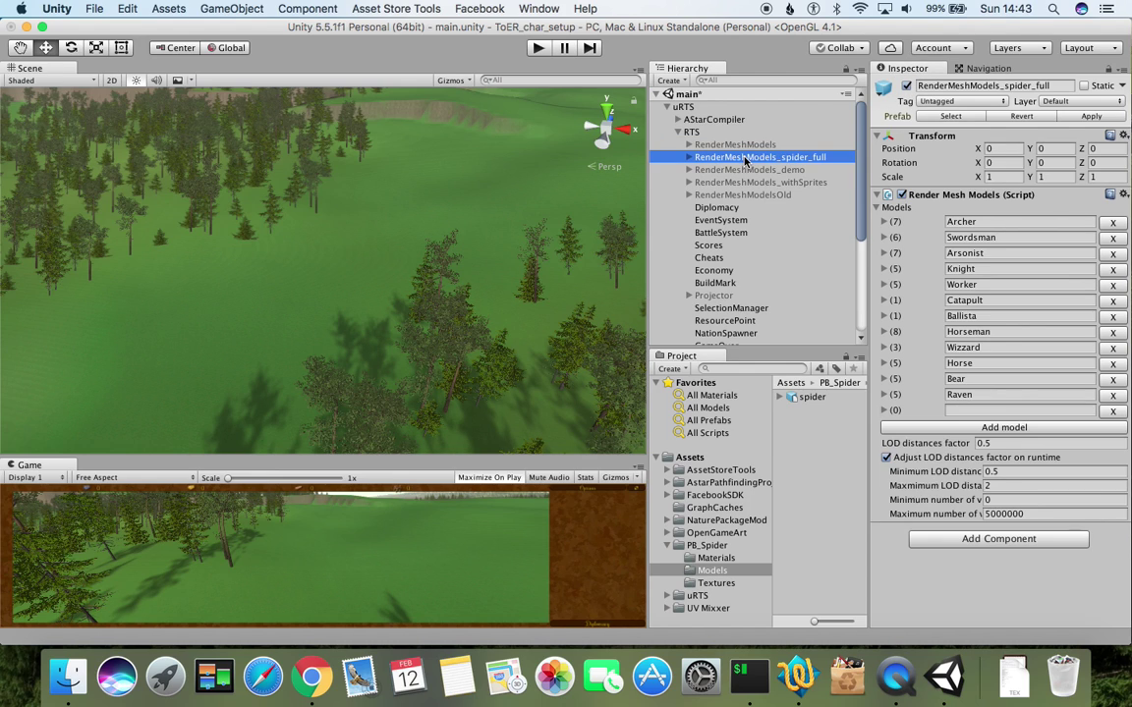
Name the new model entry in RenderMeshModels_spider_full 'Spider' and expand it
click(965, 410)
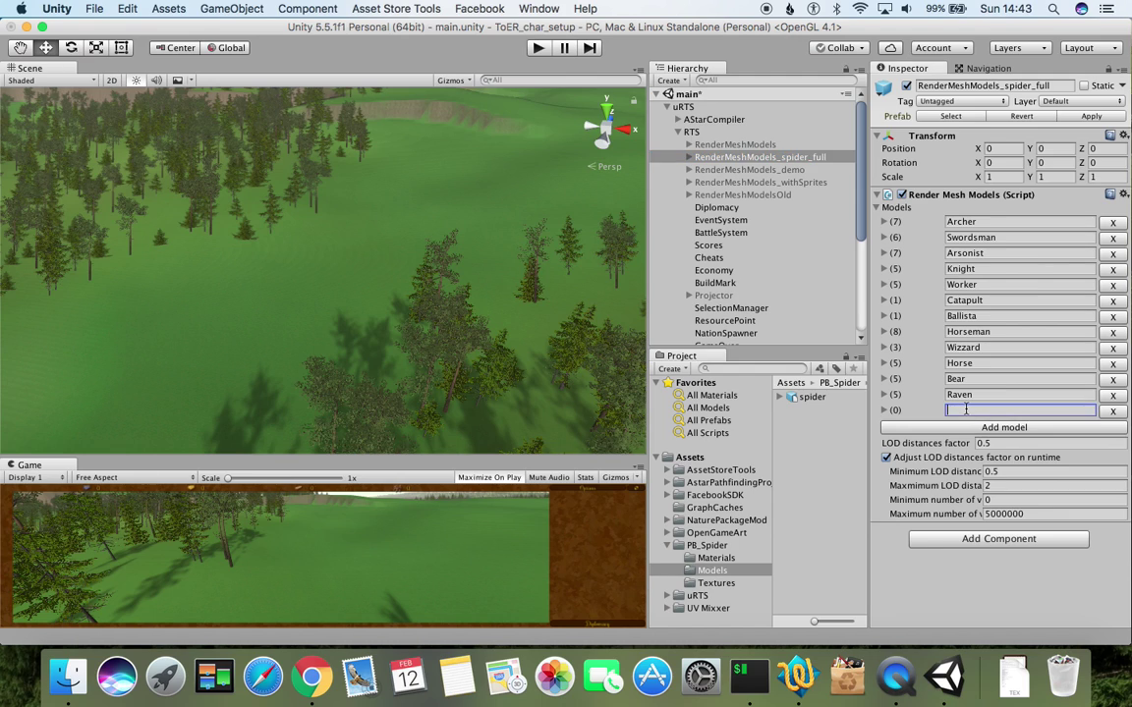
text(Spider)
click(894, 410)
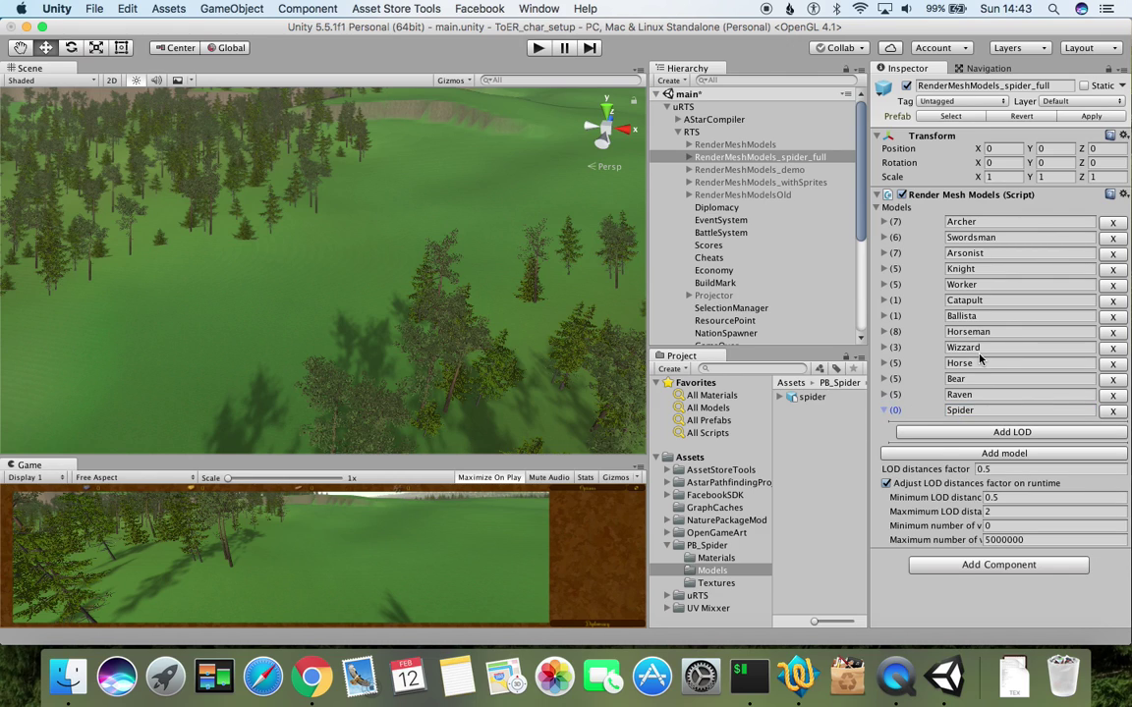
Give the Spider entry one LOD level with the spider model assigned as its GameObject
click(996, 434)
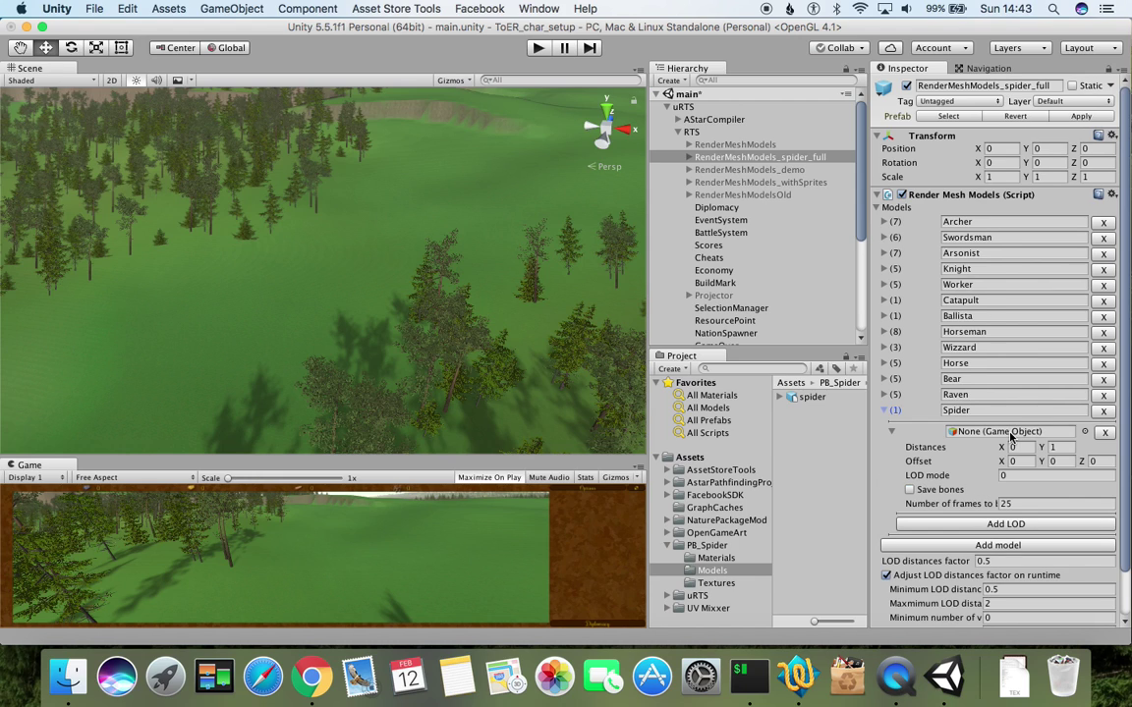
scroll(1012, 435, down, 2)
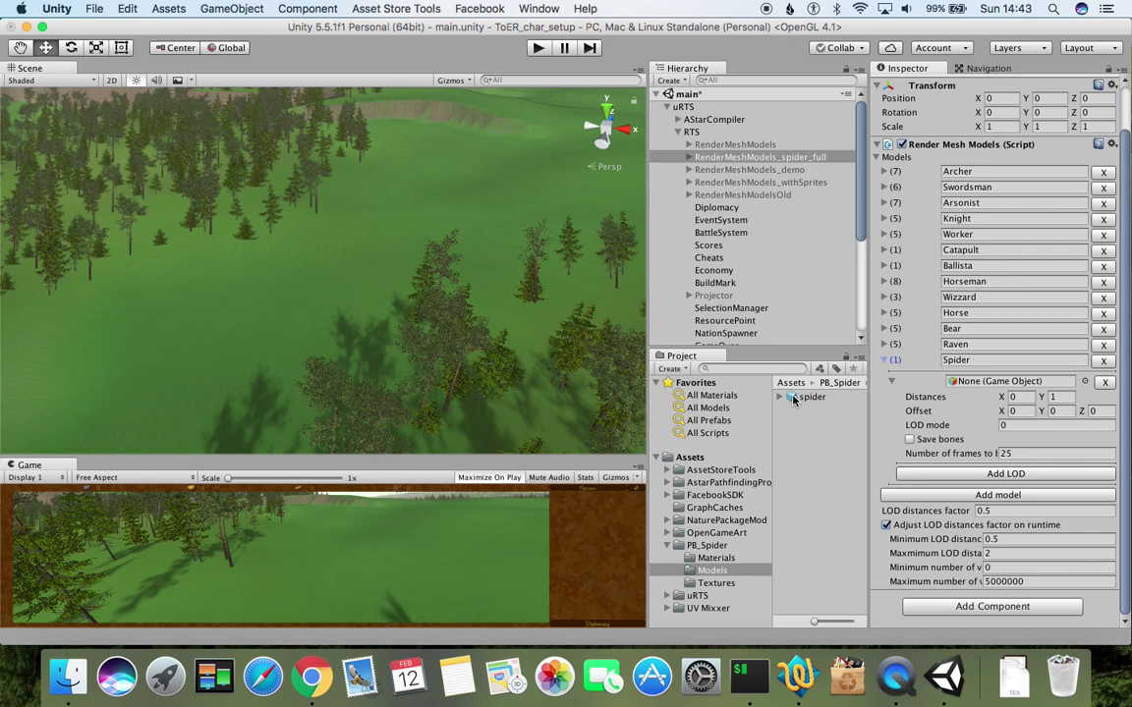
drag(794, 397, 968, 386)
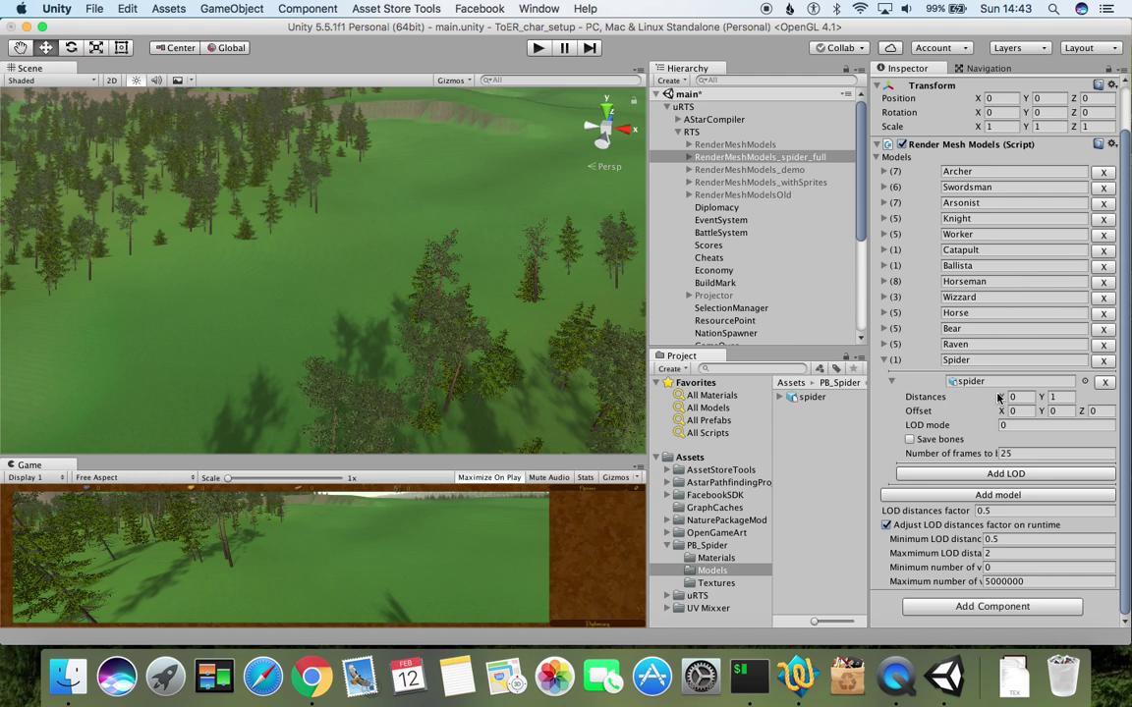
click(1102, 382)
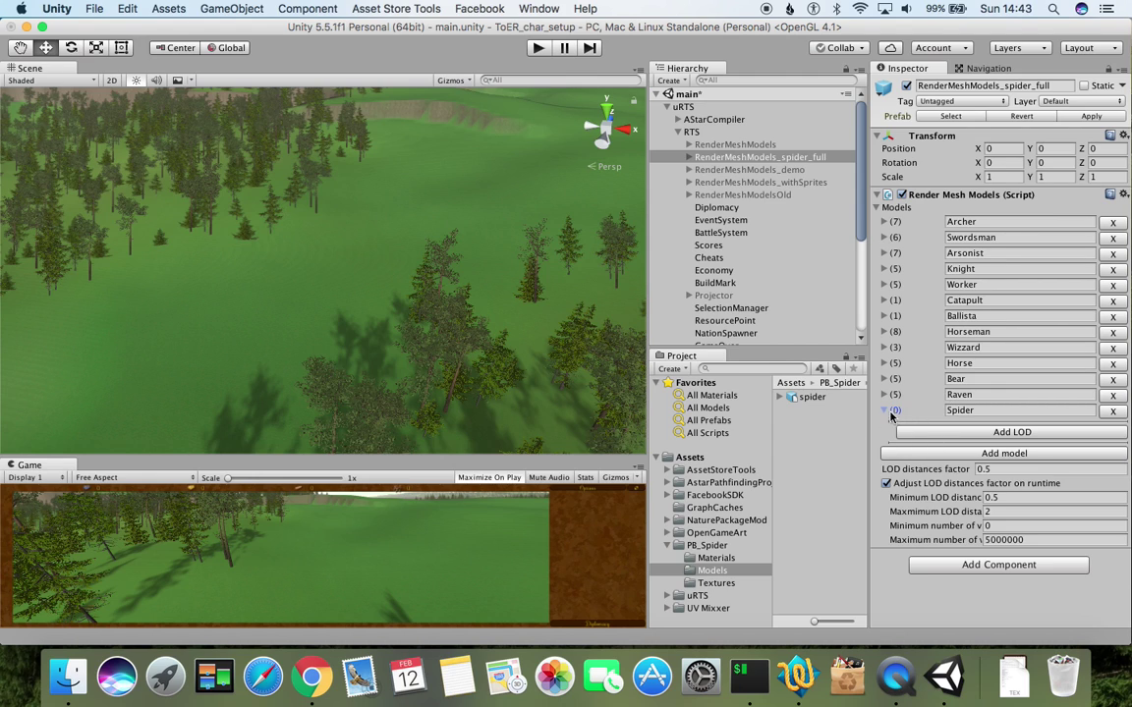
click(992, 432)
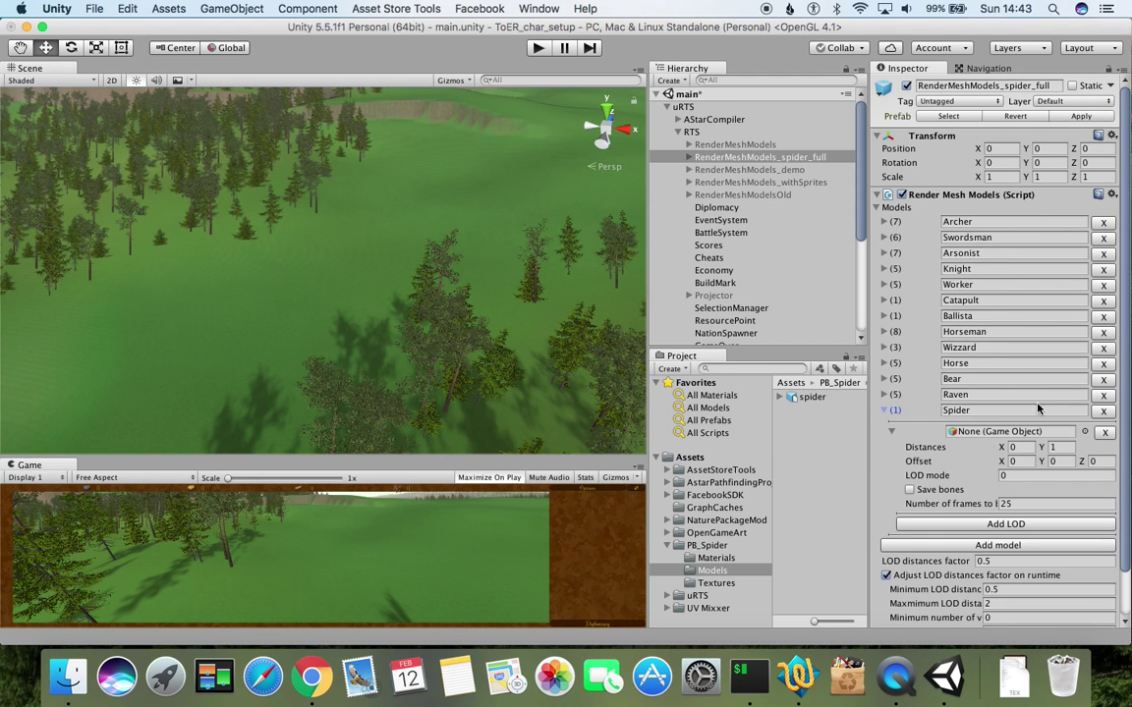
scroll(1021, 413, down, 1)
drag(798, 400, 990, 405)
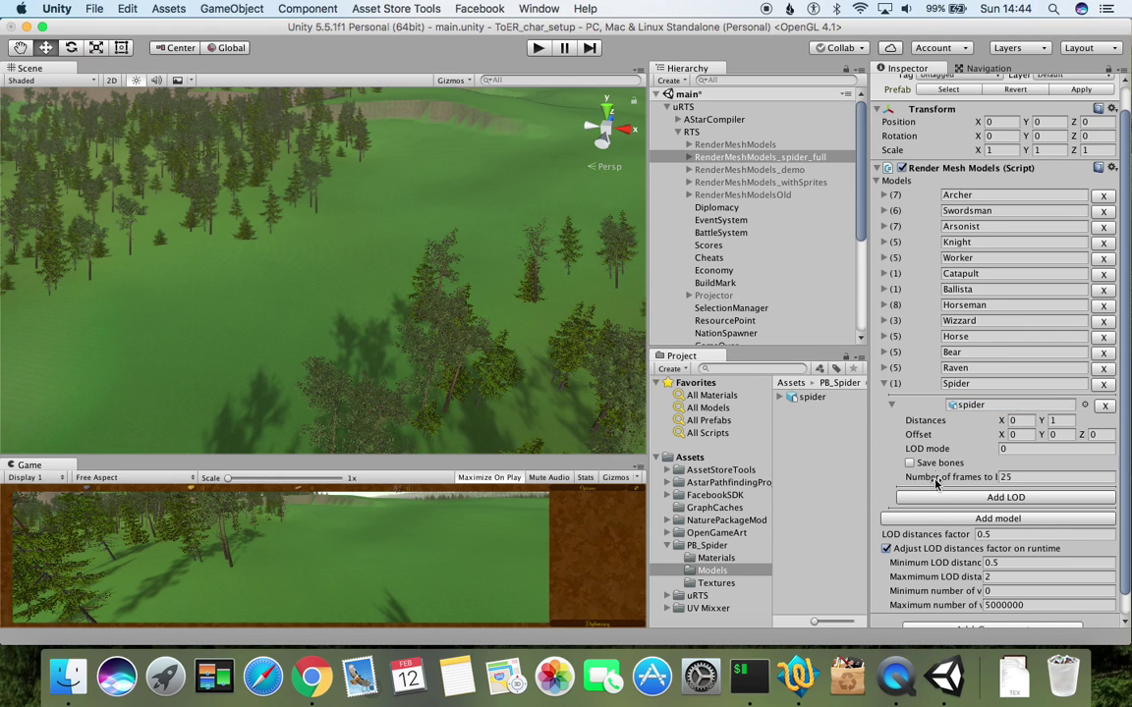
scroll(1003, 452, down, 1)
scroll(1003, 452, down, 1)
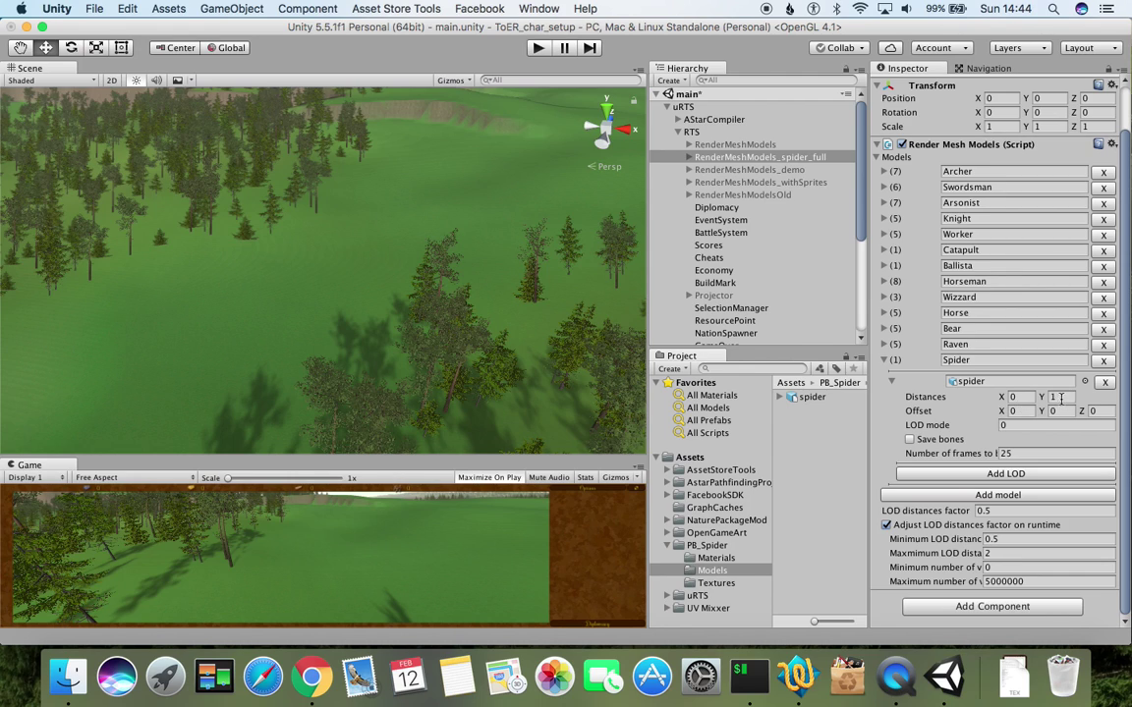
click(1065, 397)
Set the spider LOD's Distances Y to 2000, save, and collapse the LOD and Spider foldouts
double_click(1065, 397)
text(2000)
key(super+s)
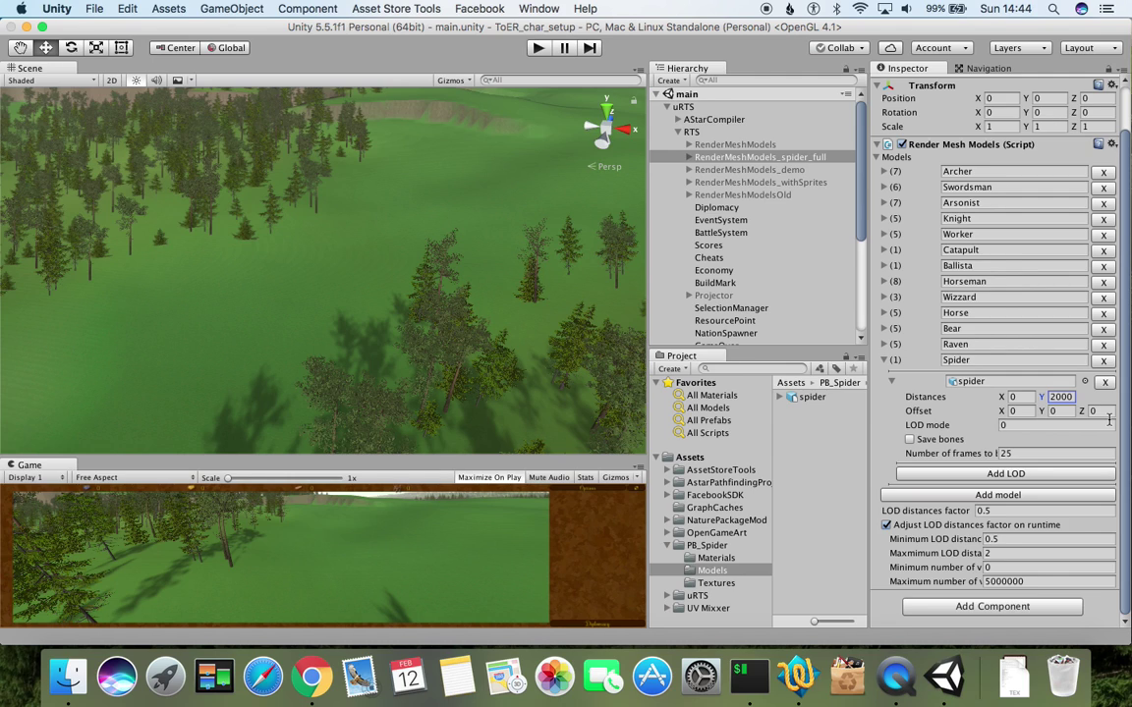
click(891, 380)
click(884, 411)
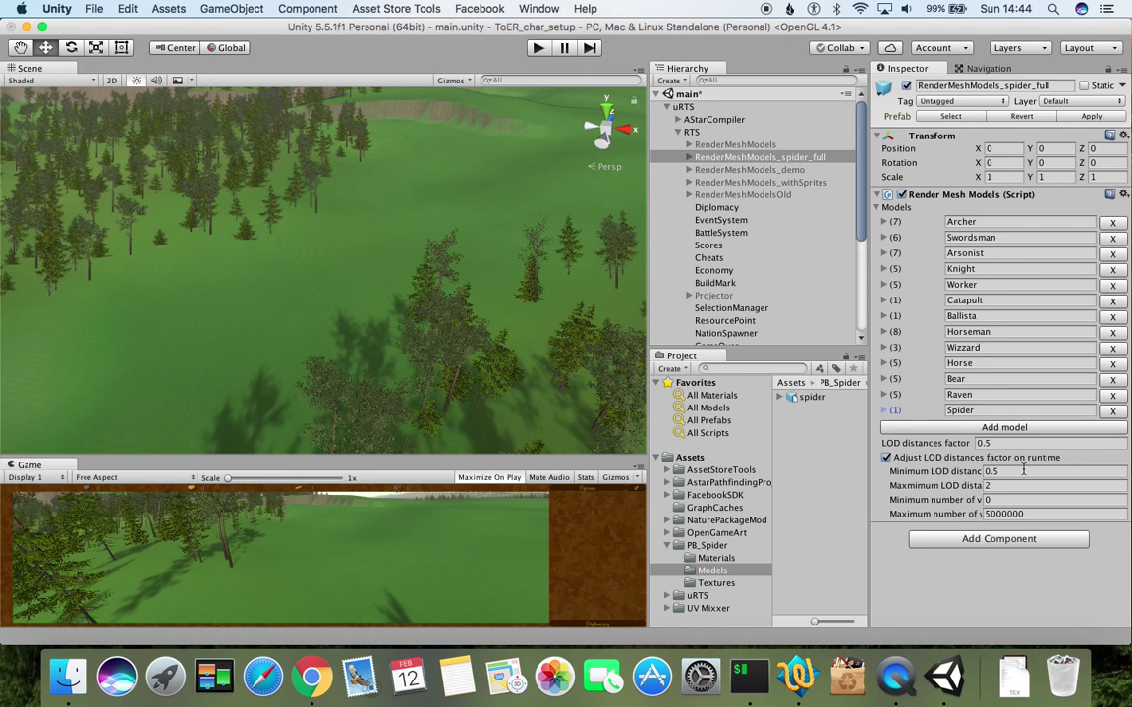
click(666, 546)
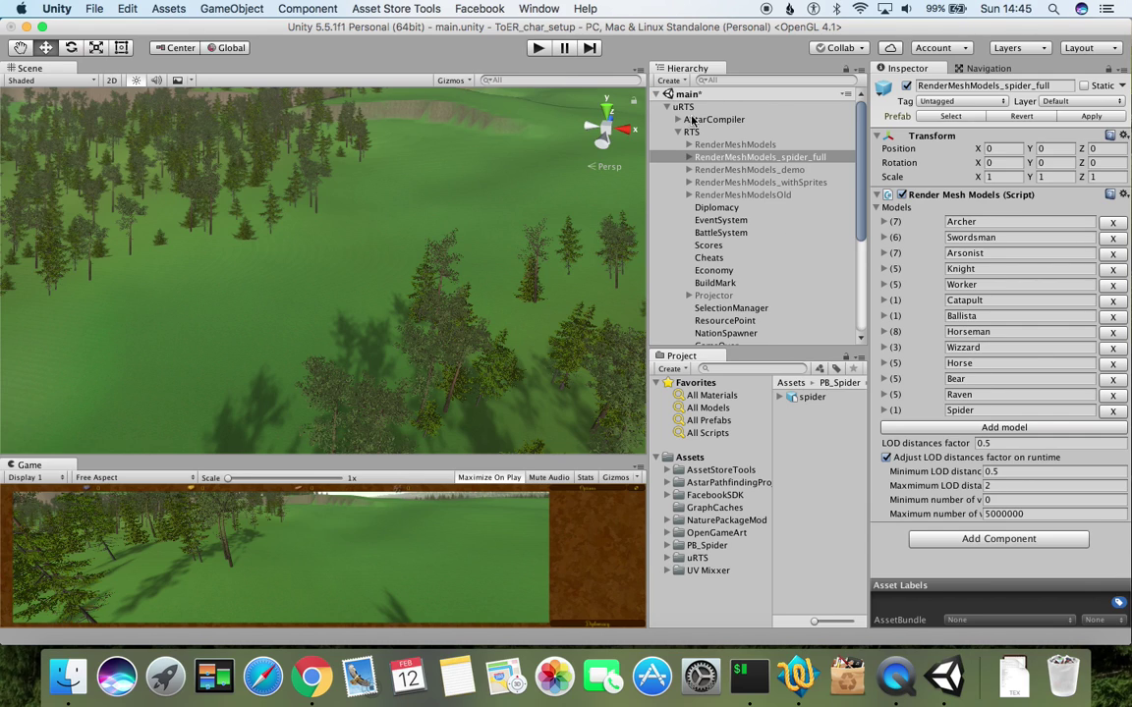
click(667, 559)
scroll(700, 534, down, 3)
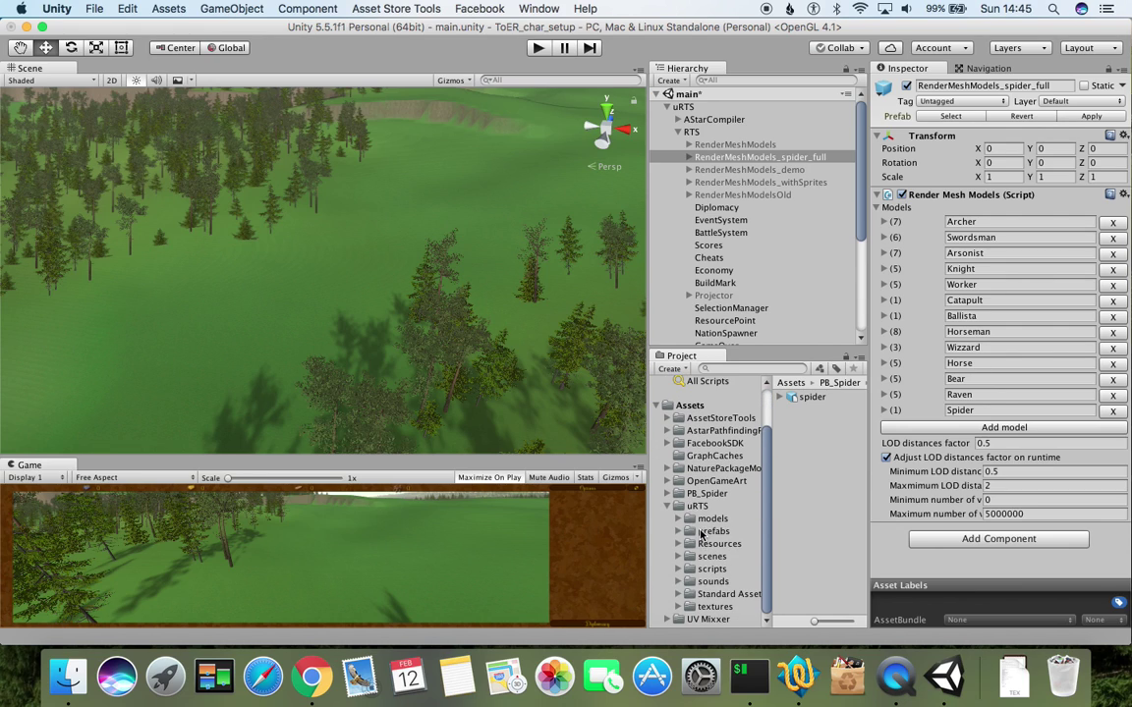
click(701, 531)
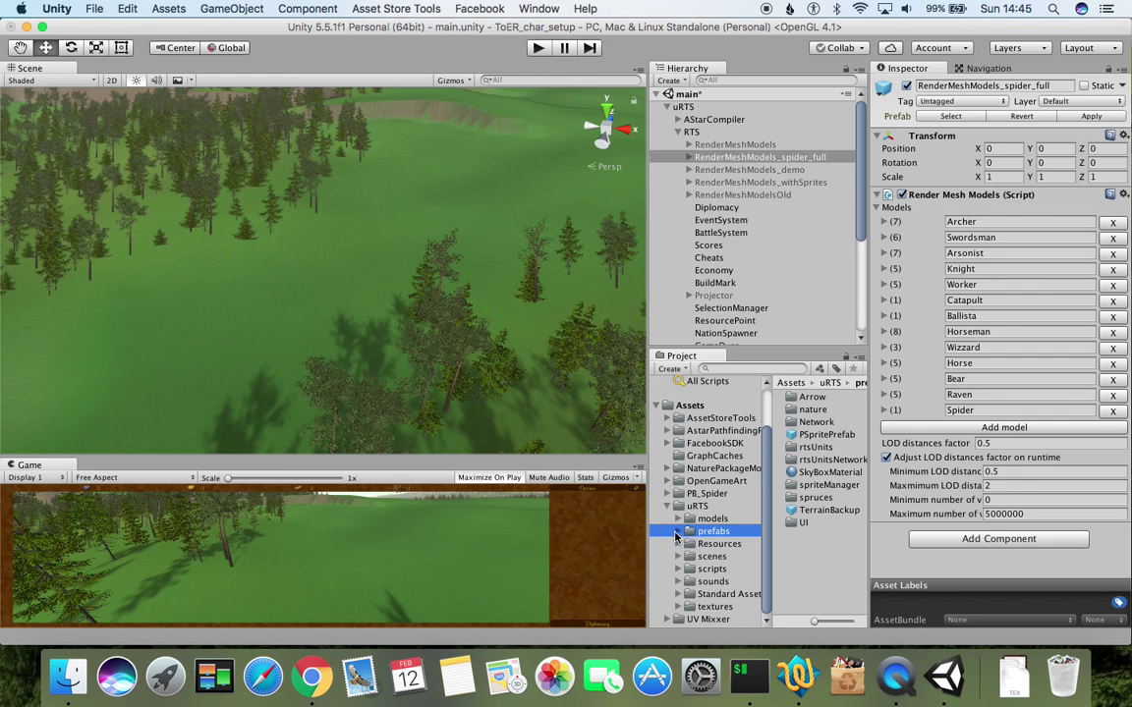
click(677, 531)
scroll(680, 521, down, 5)
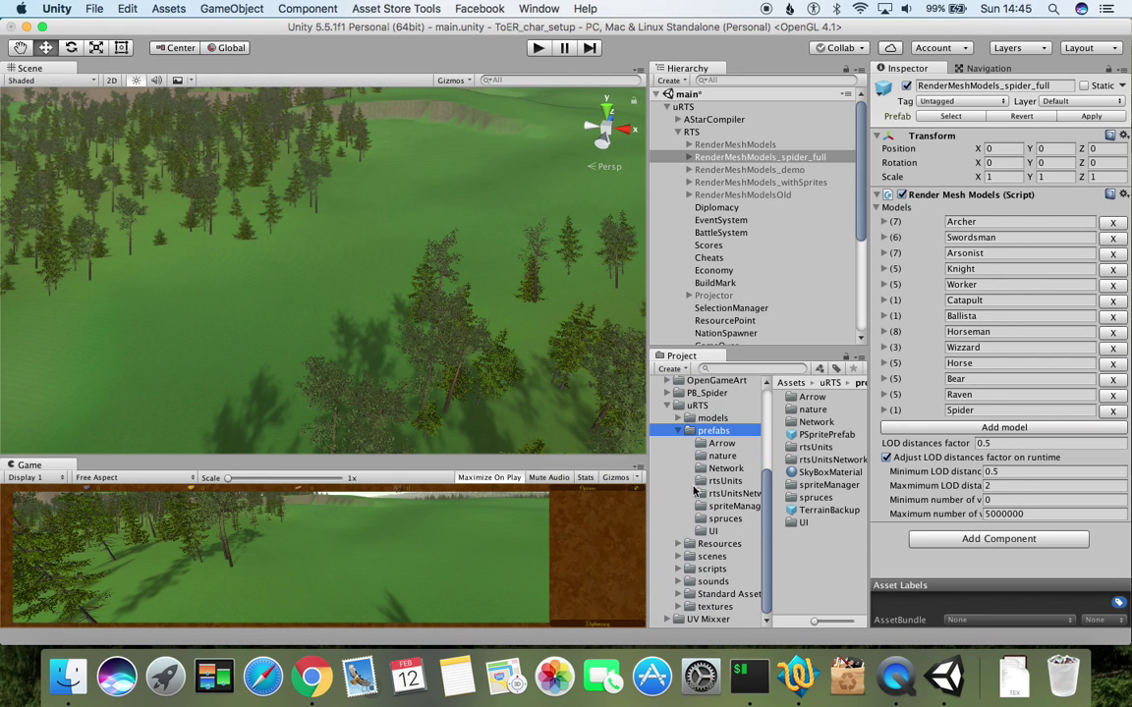
click(718, 482)
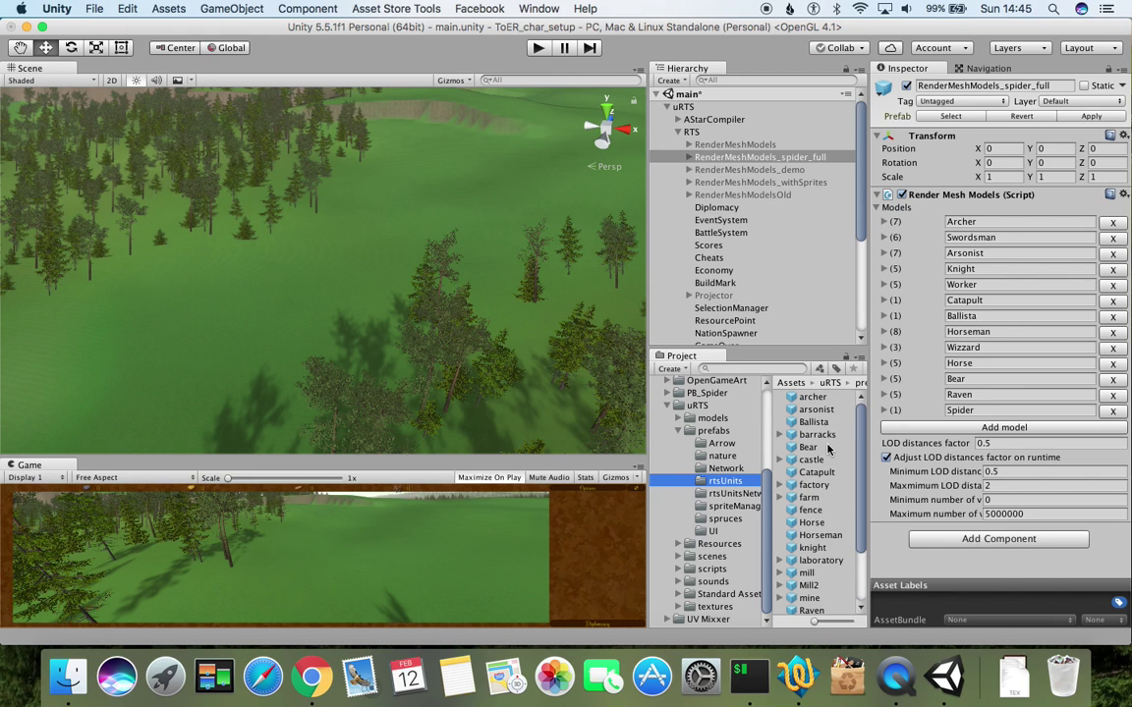
click(676, 132)
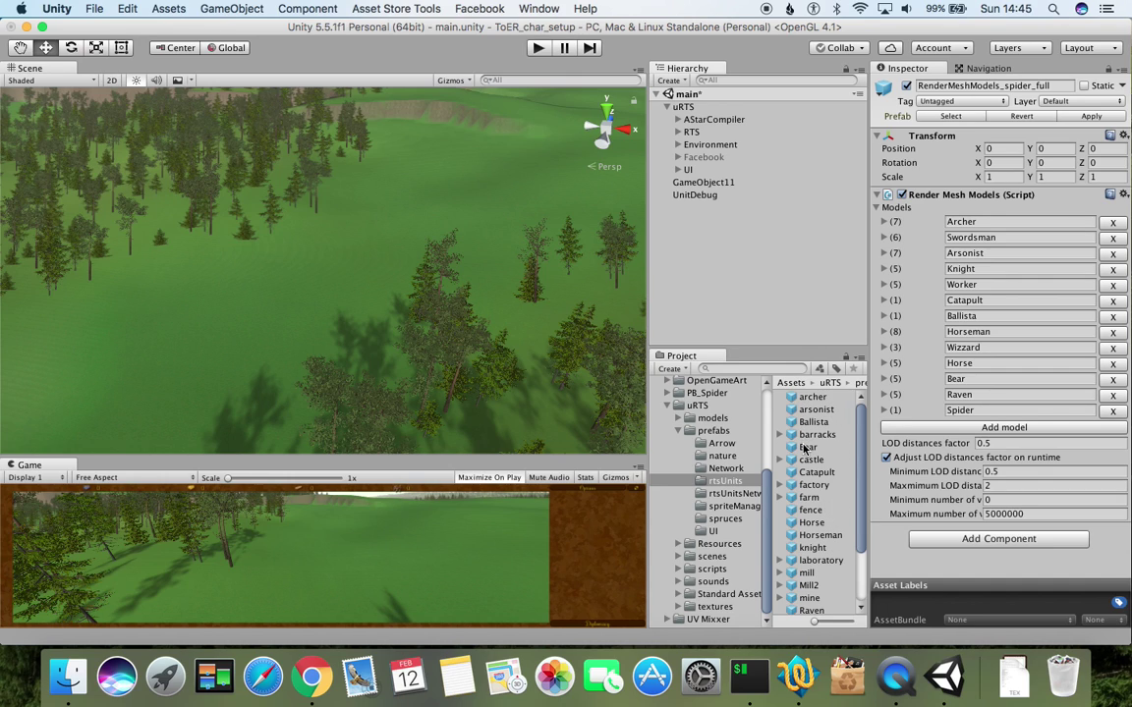
scroll(810, 498, down, 3)
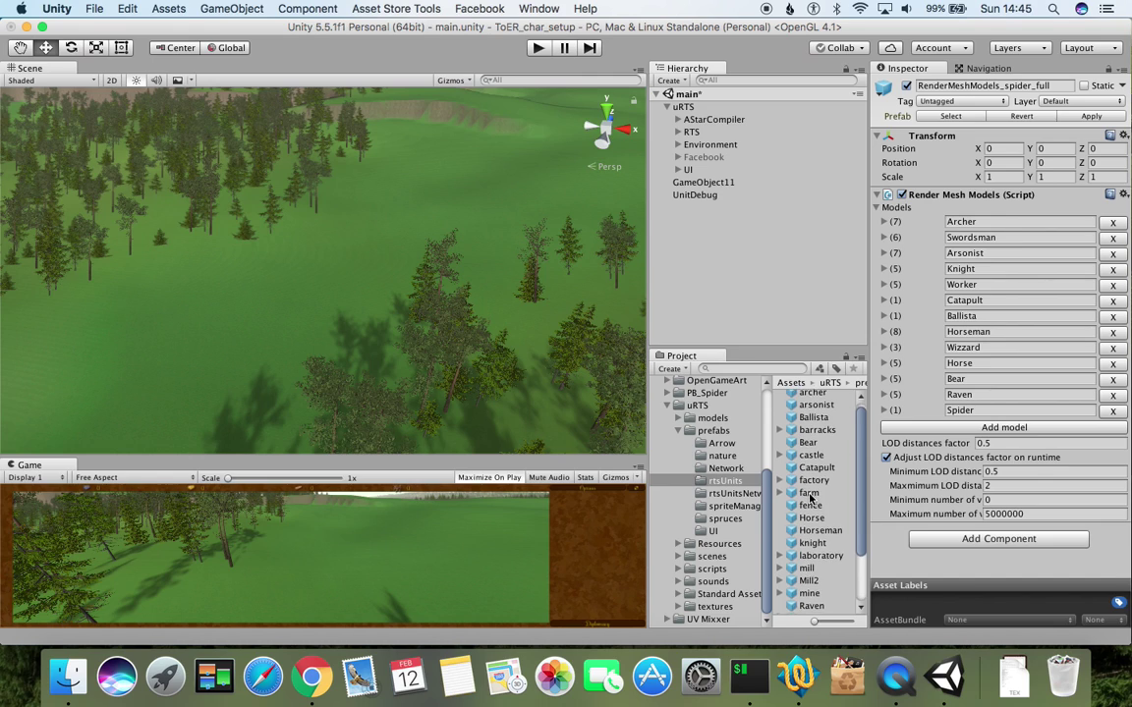
scroll(809, 498, down, 1)
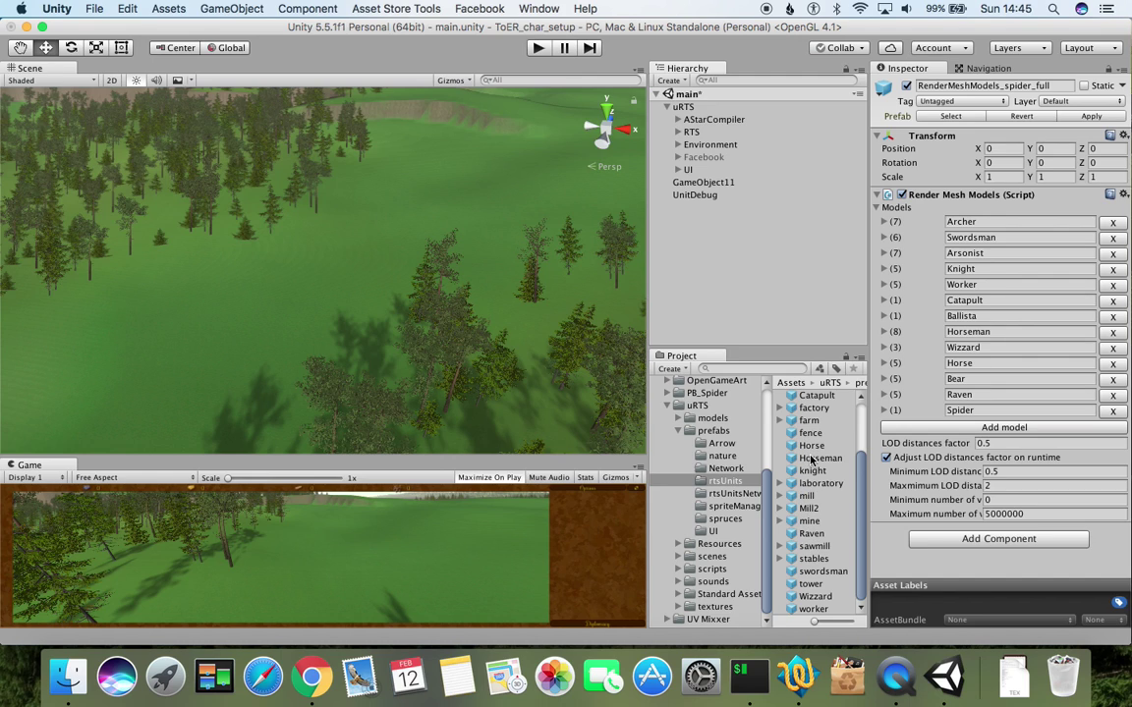
scroll(811, 459, up, 3)
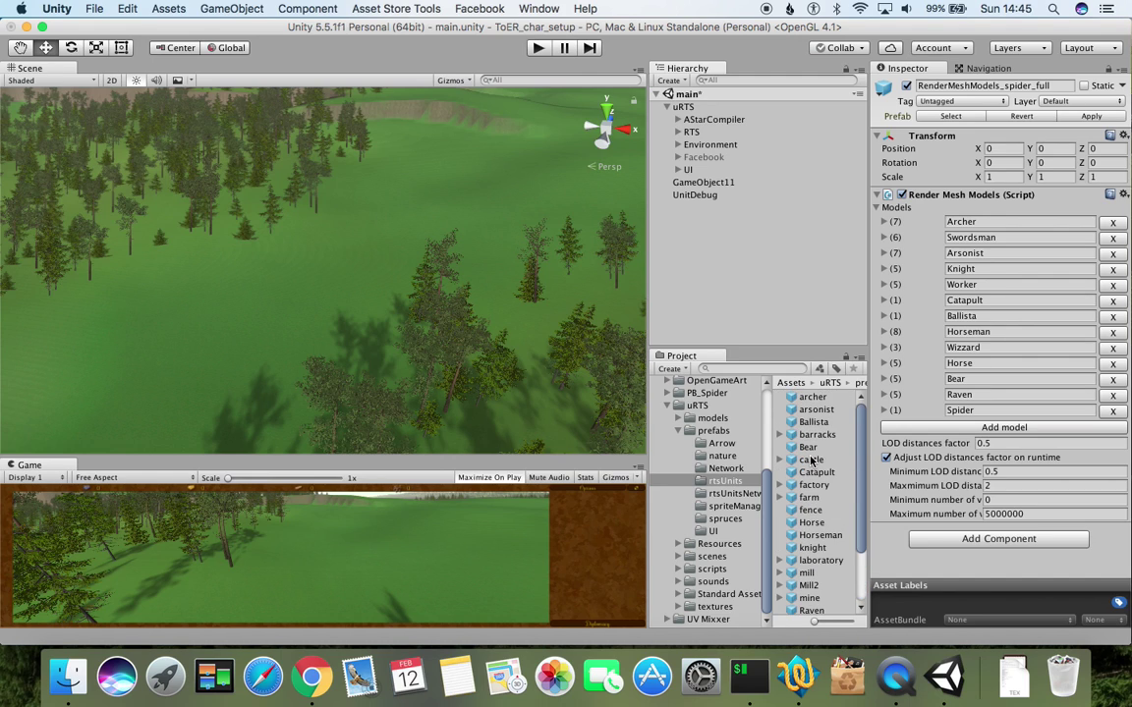
scroll(812, 460, down, 3)
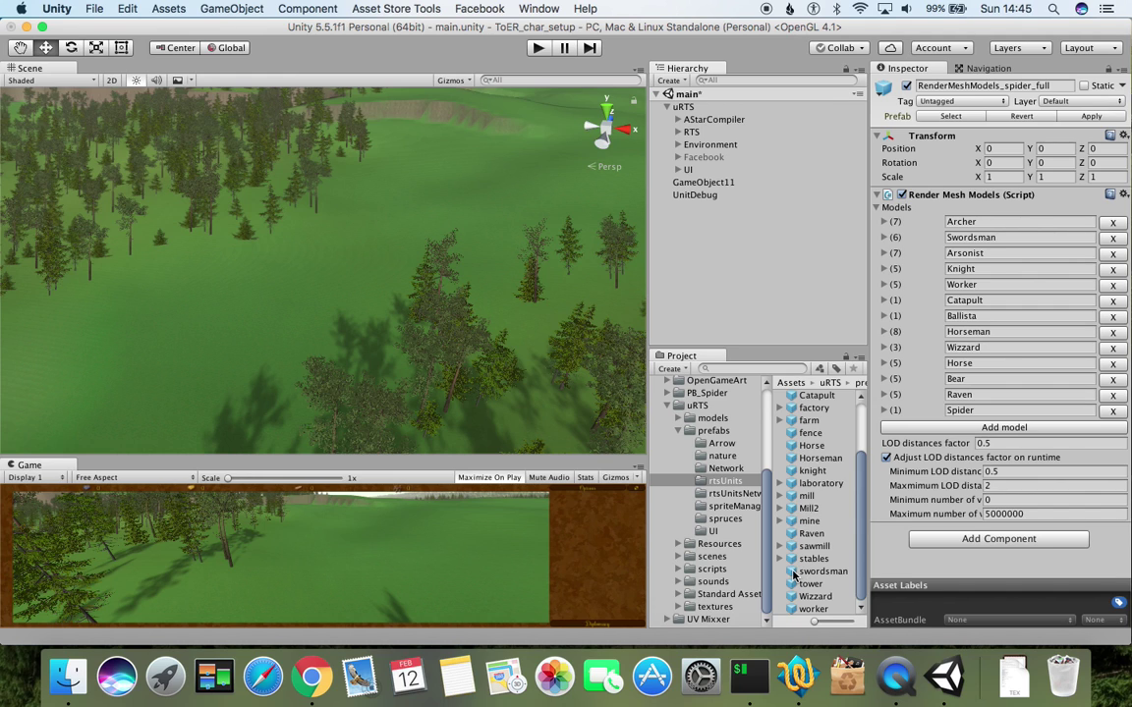
drag(793, 575, 644, 216)
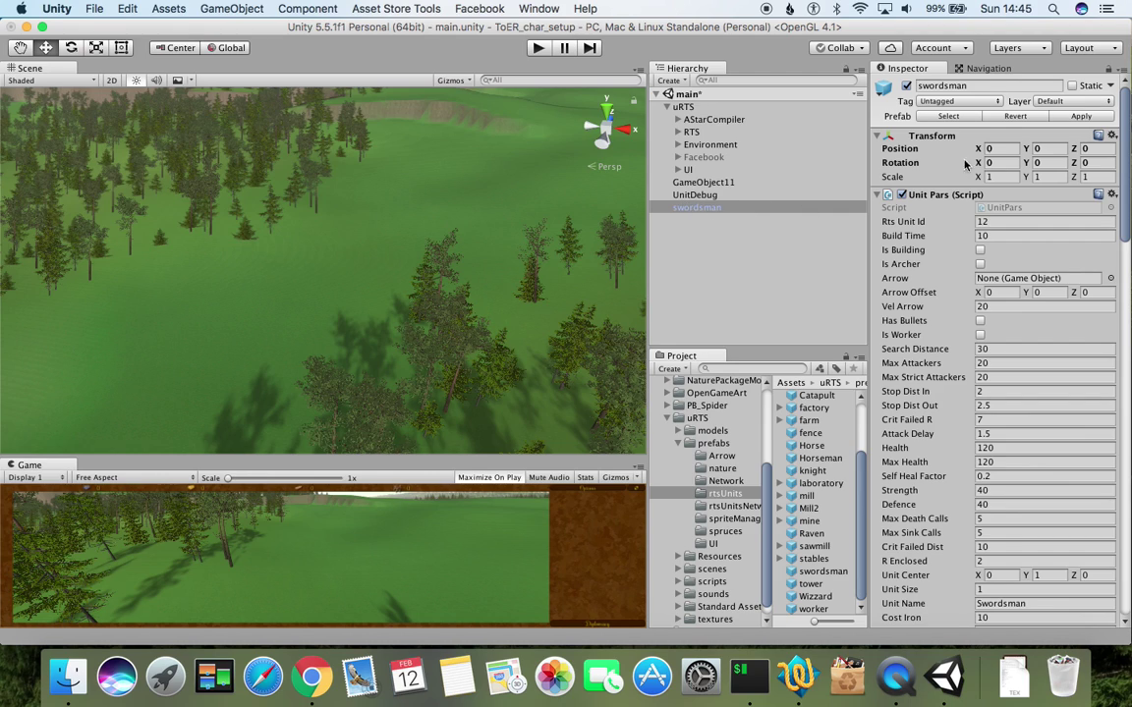
Rename the placed swordsman unit instance to 'Spider'
click(983, 85)
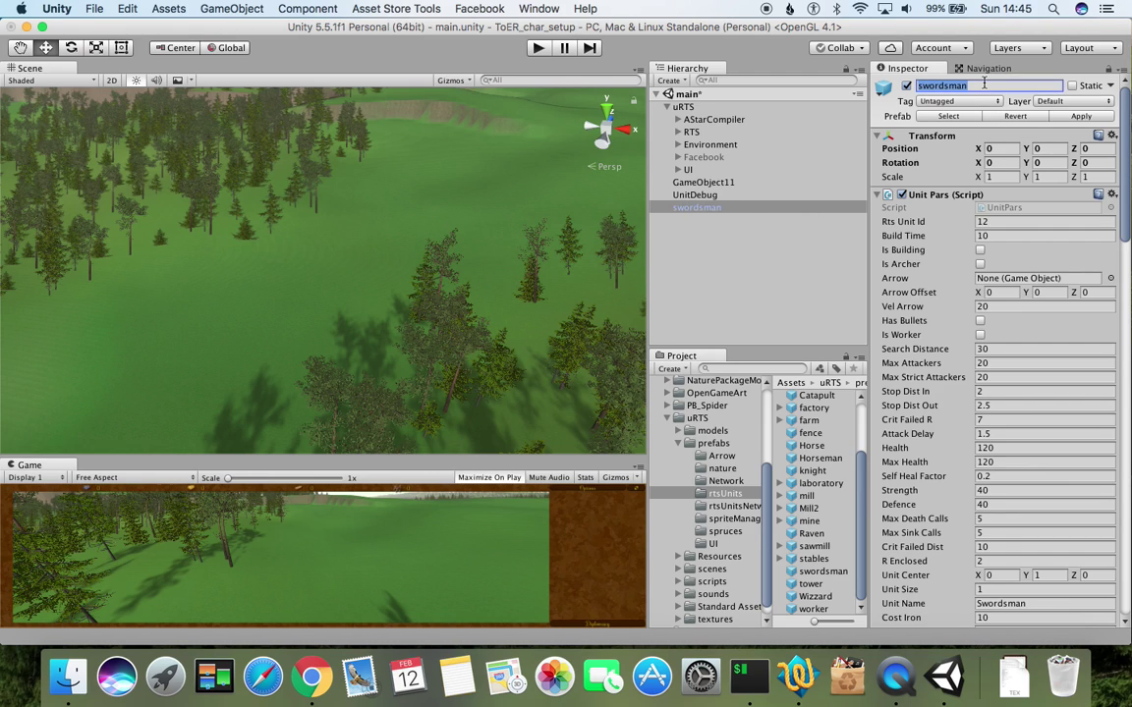
text(Spider)
key(Return)
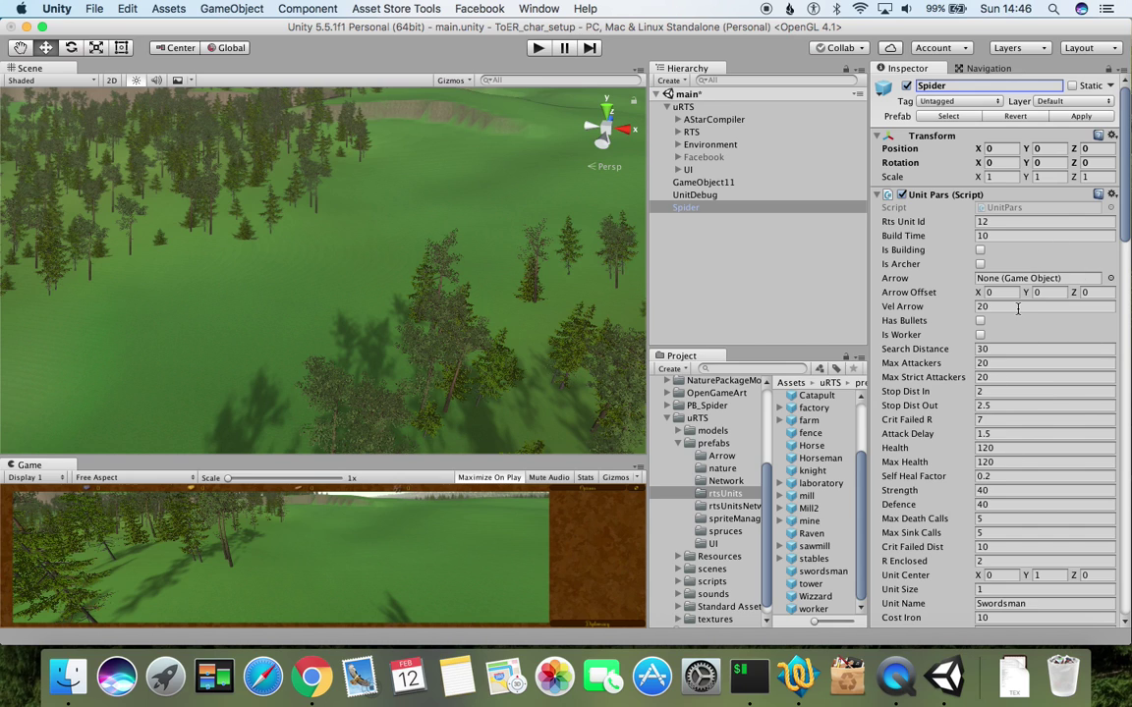
scroll(1018, 308, down, 15)
scroll(1018, 310, up, 15)
click(720, 283)
Break the Spider object's link to the swordsman prefab with GameObject > Break Prefab Instance
click(685, 210)
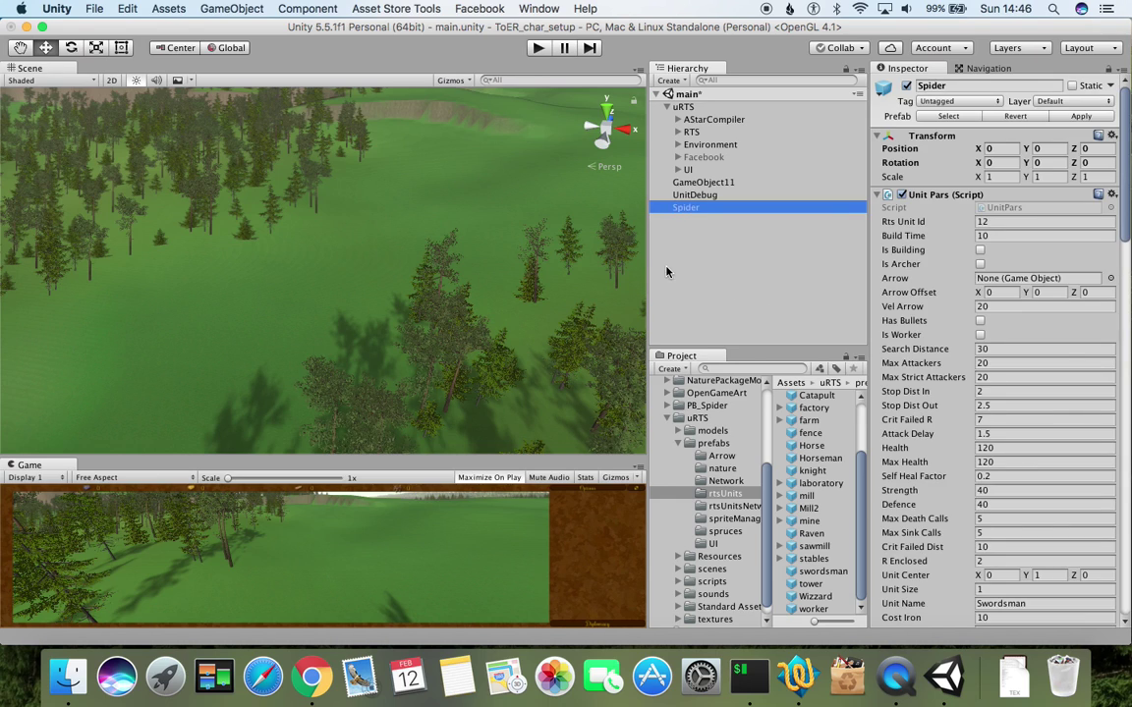
click(220, 9)
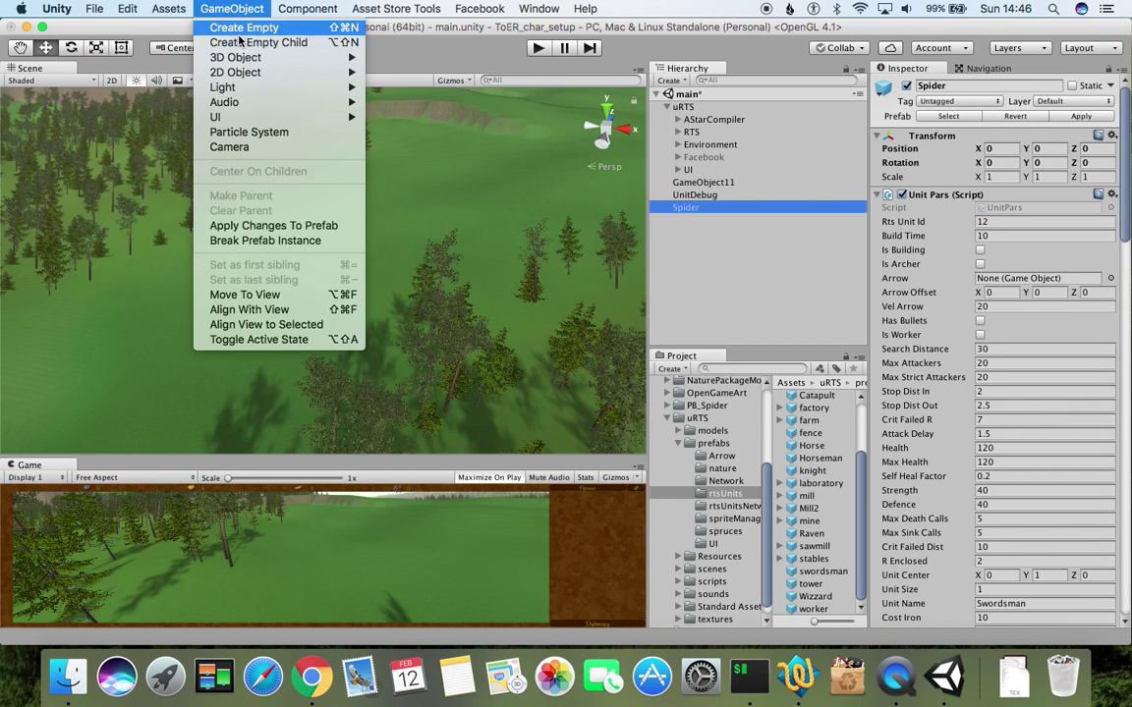
click(254, 241)
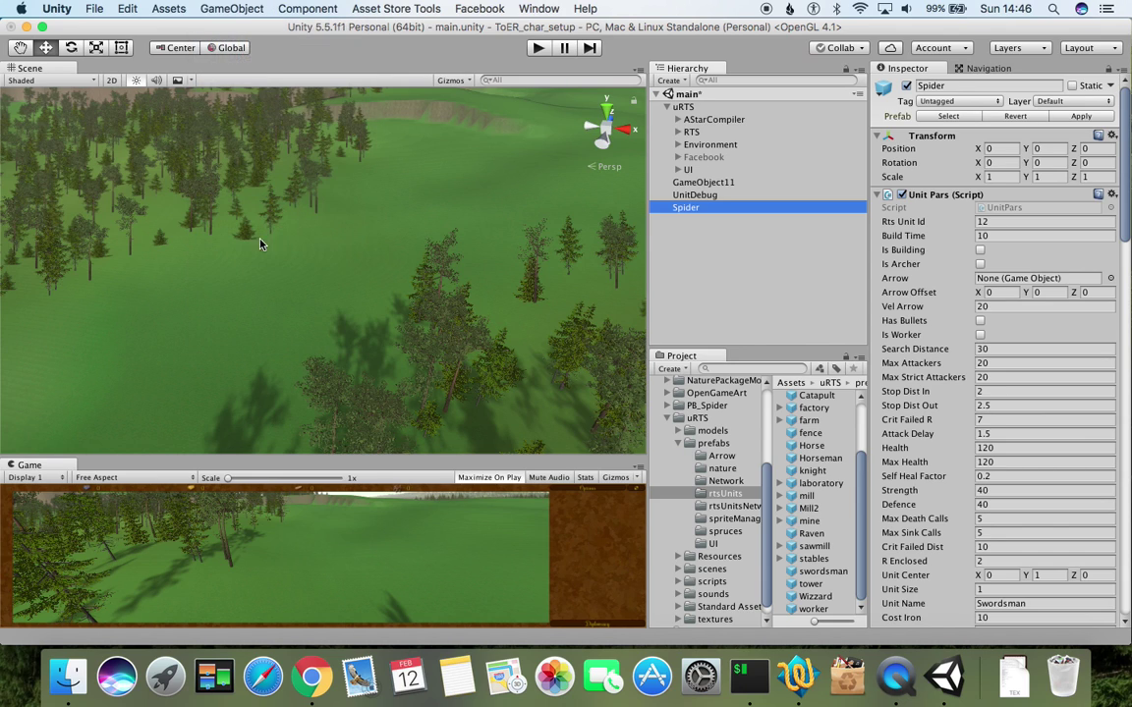
click(719, 228)
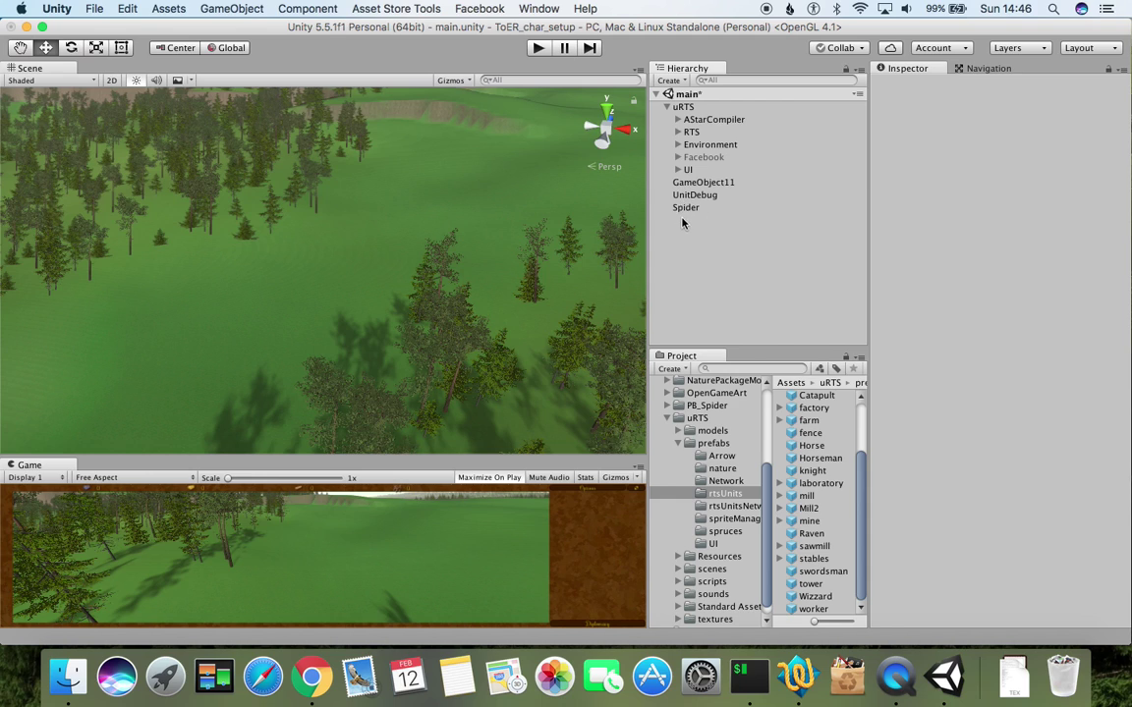
click(688, 207)
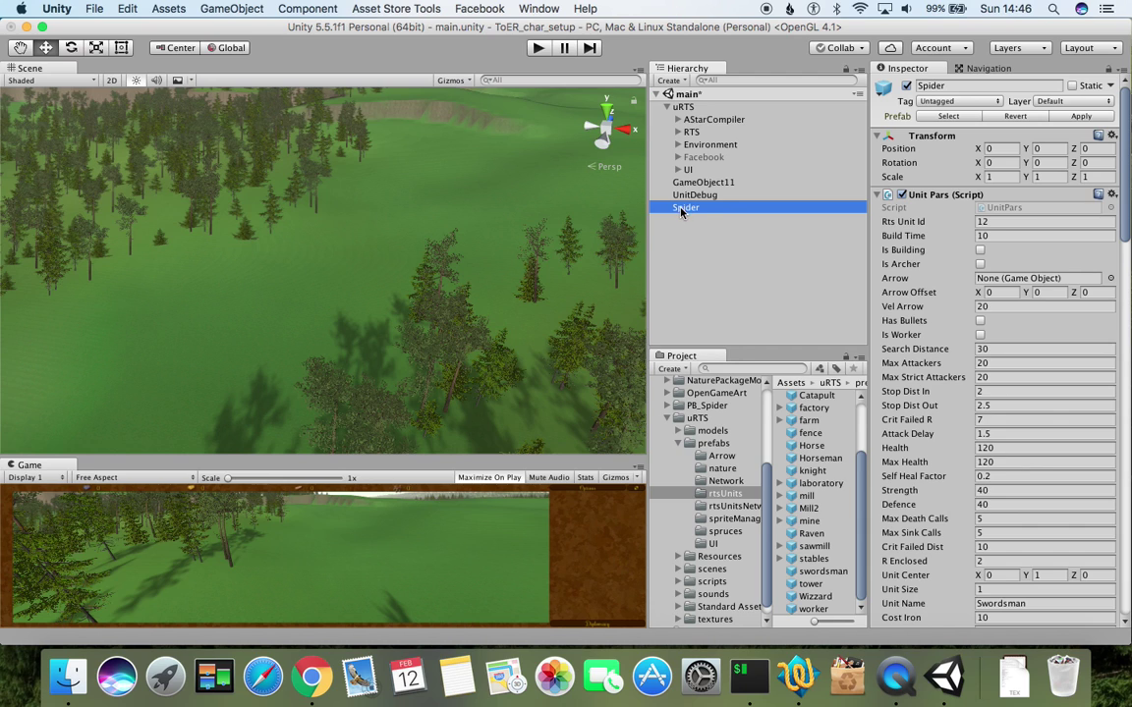
Create a Spider prefab in rtsUnits from the scene's Spider object
drag(680, 210, 716, 493)
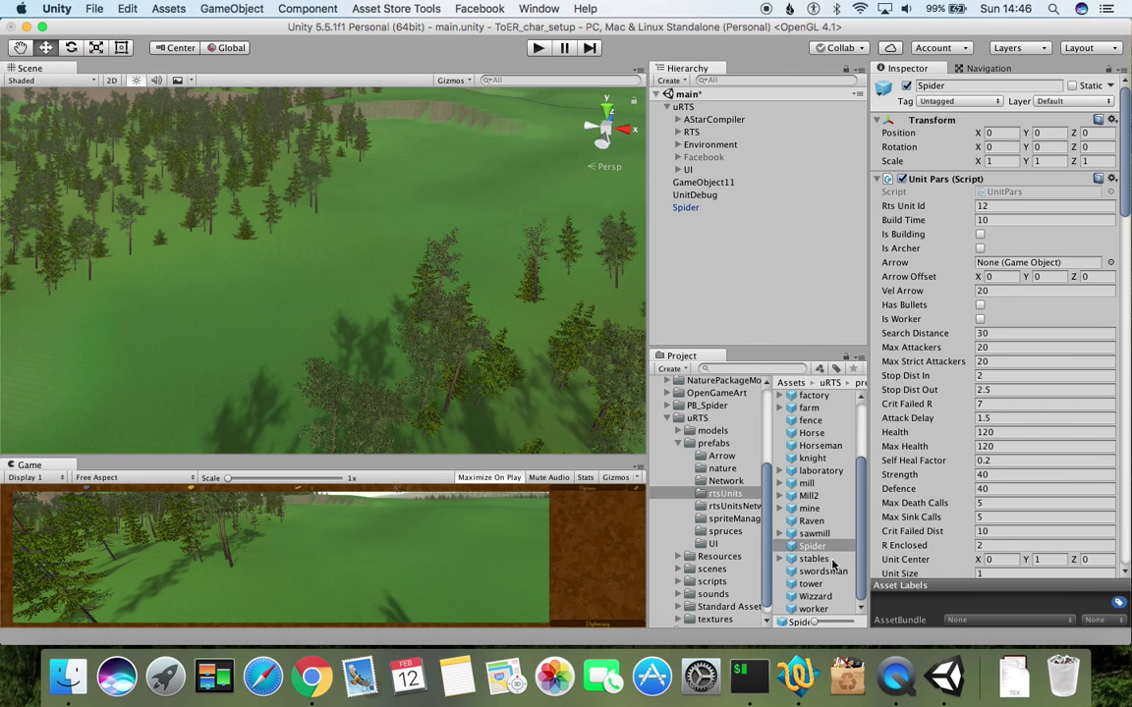
drag(814, 533, 818, 548)
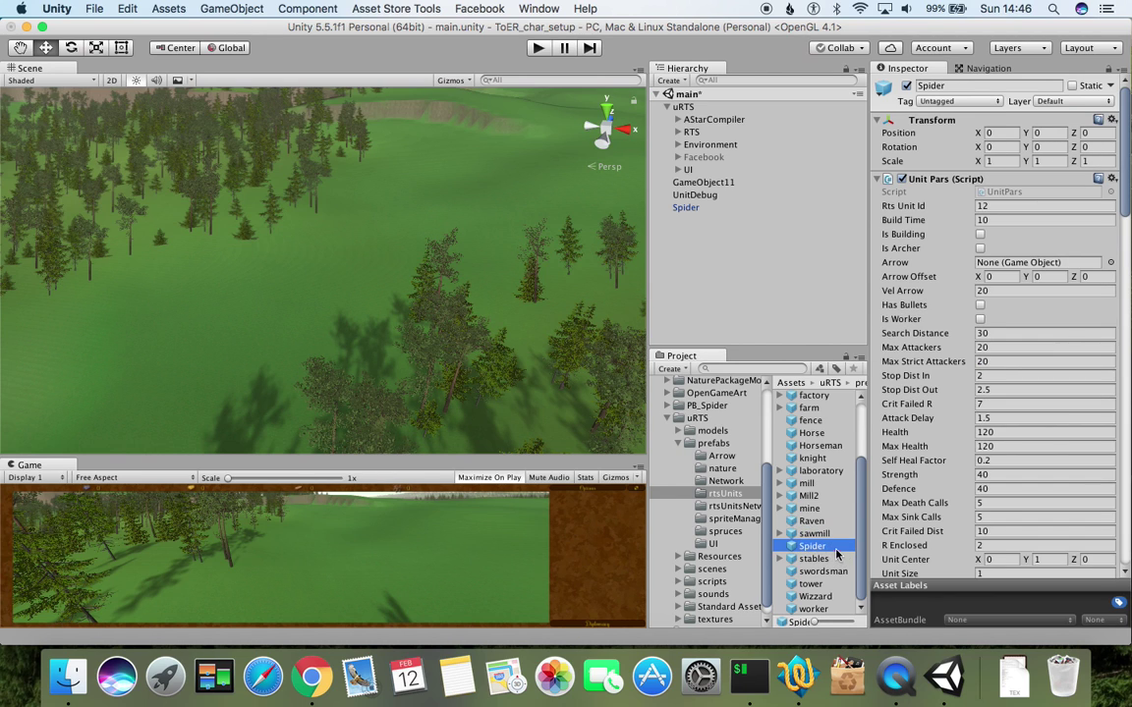
scroll(1021, 475, down, 10)
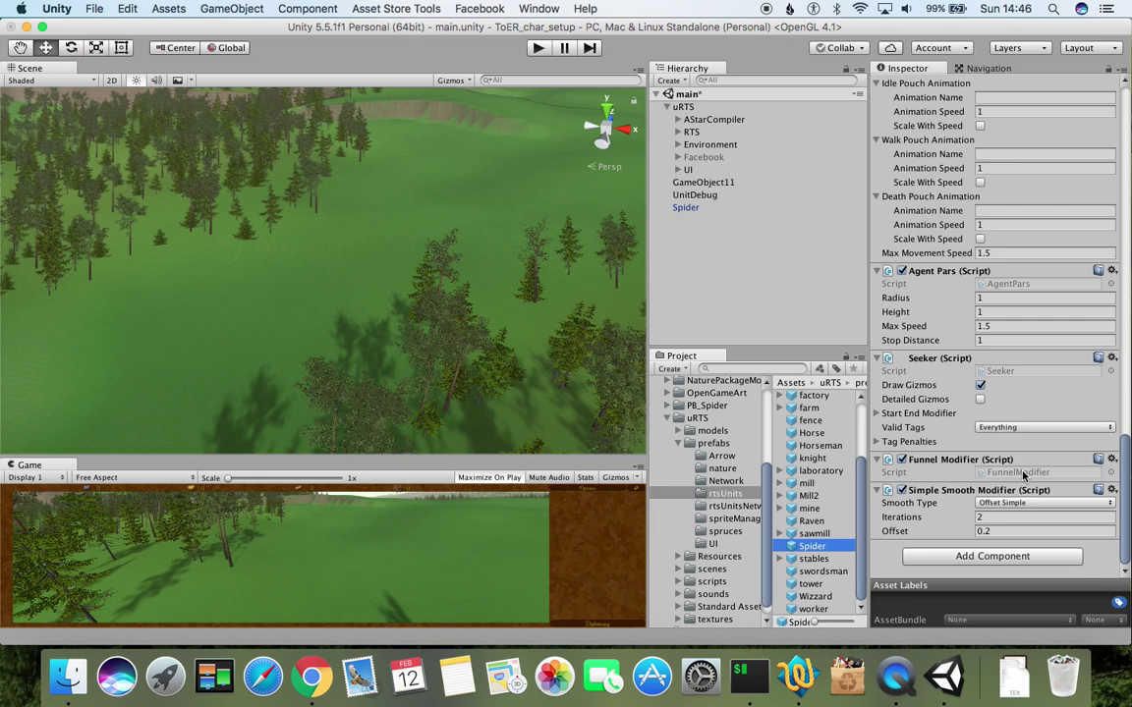
click(693, 209)
right_click(694, 208)
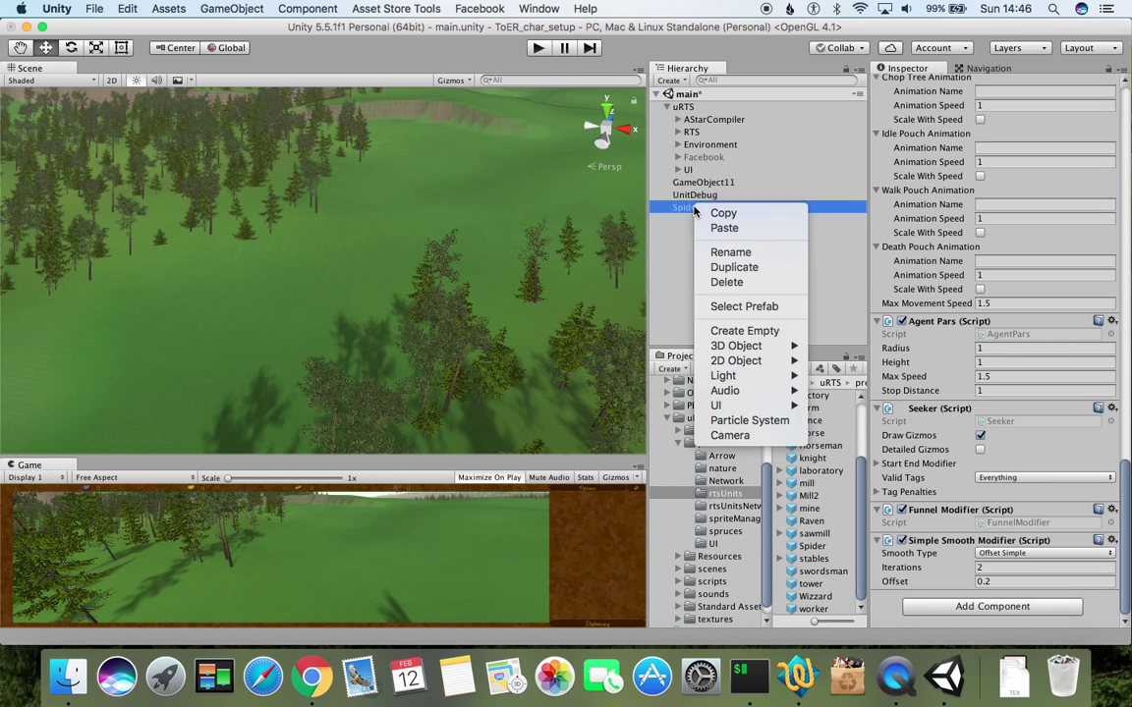
Delete the Spider scene object and review the Spider prefab's settings (Rts Unit Id 12, Swordsman)
click(717, 282)
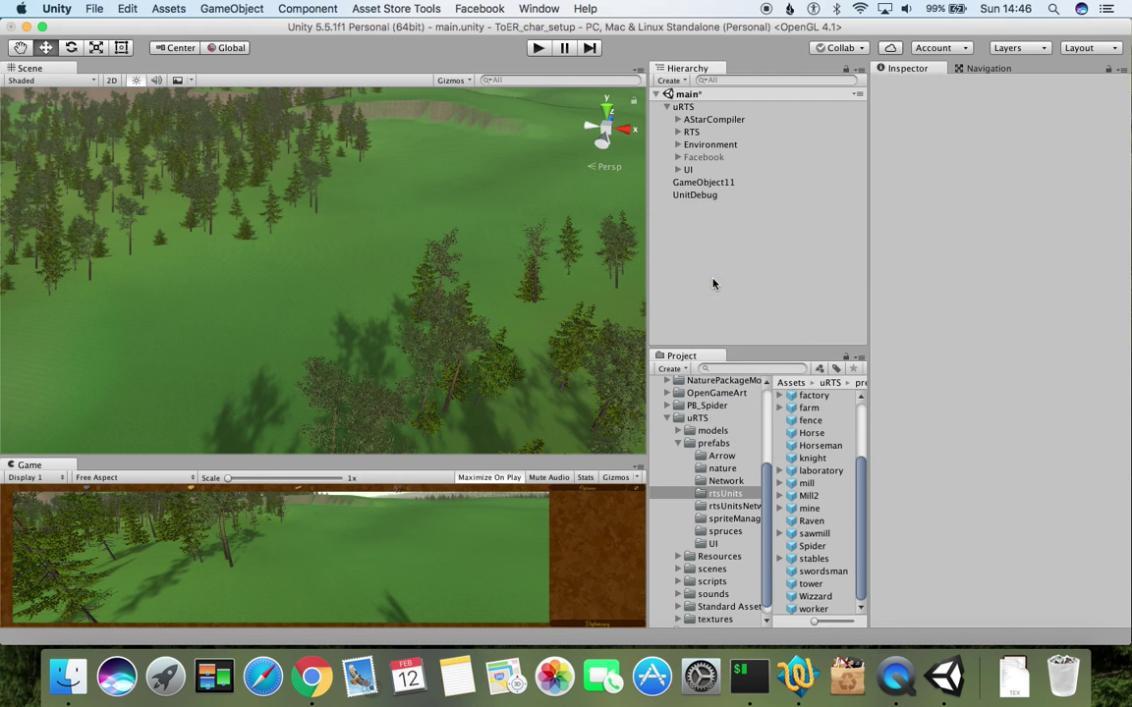
click(810, 548)
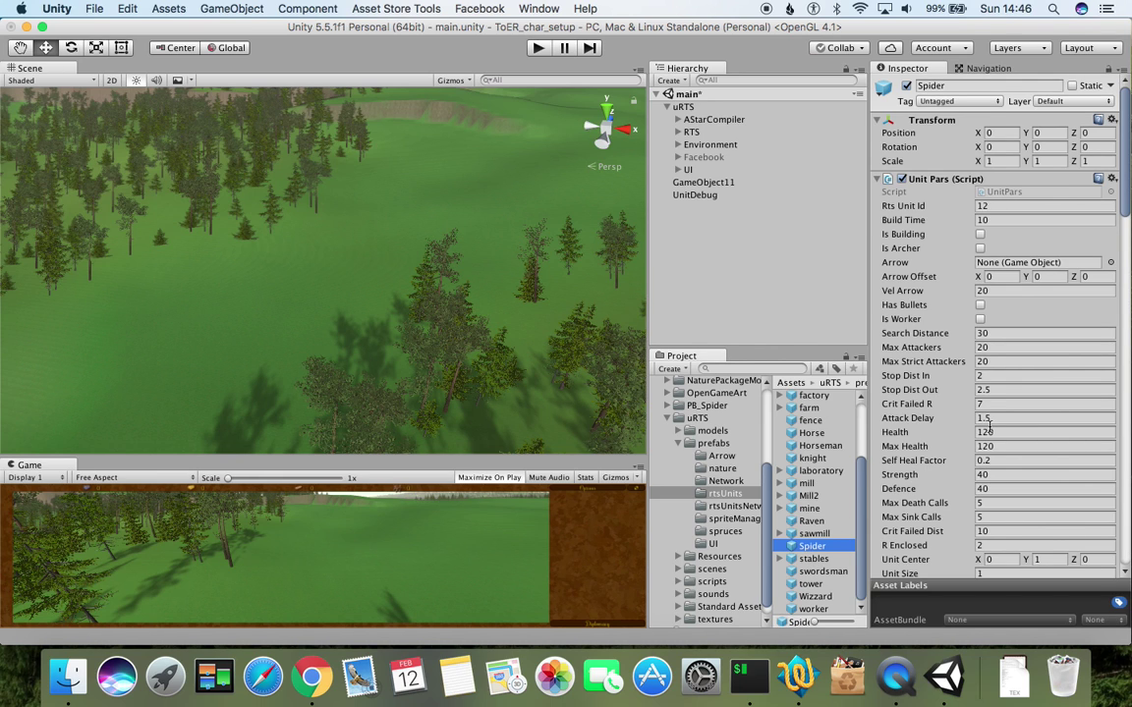
scroll(989, 425, down, 15)
scroll(989, 424, up, 15)
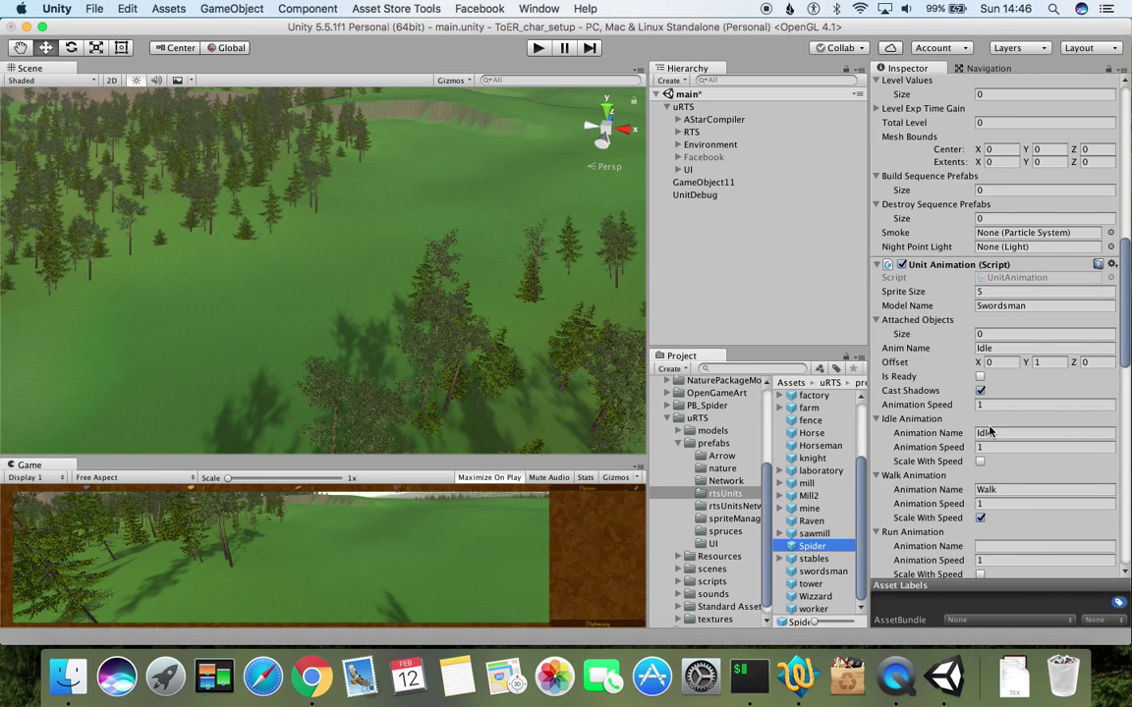
scroll(989, 424, down, 4)
scroll(989, 425, up, 4)
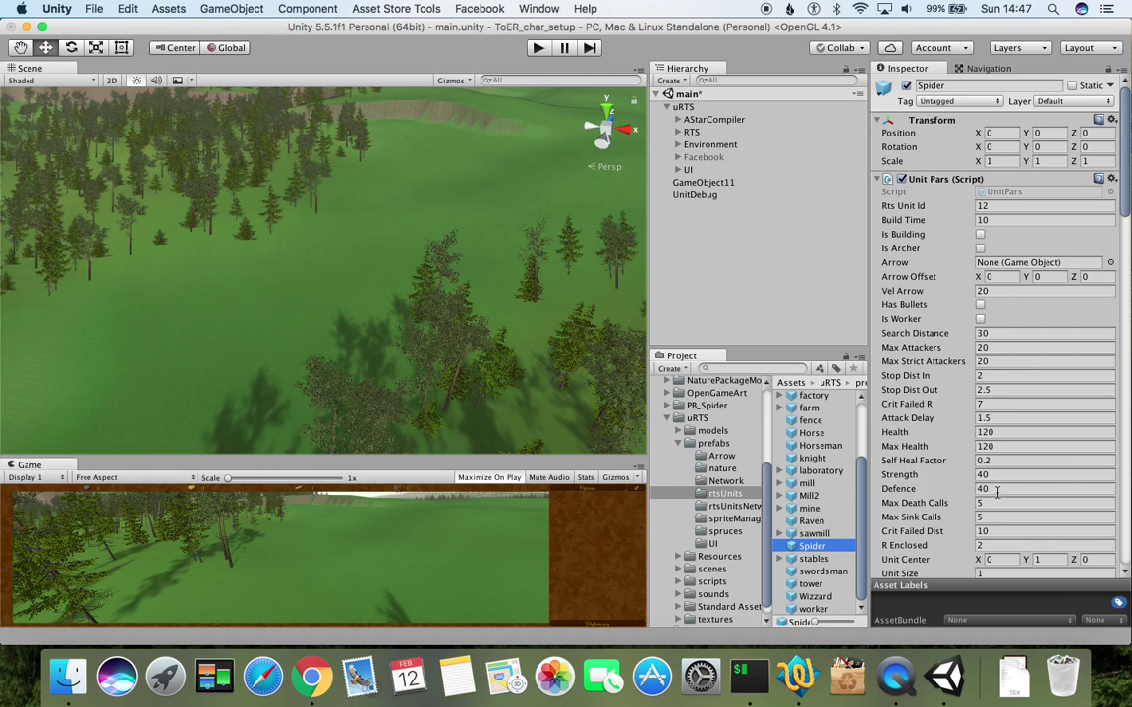
click(710, 323)
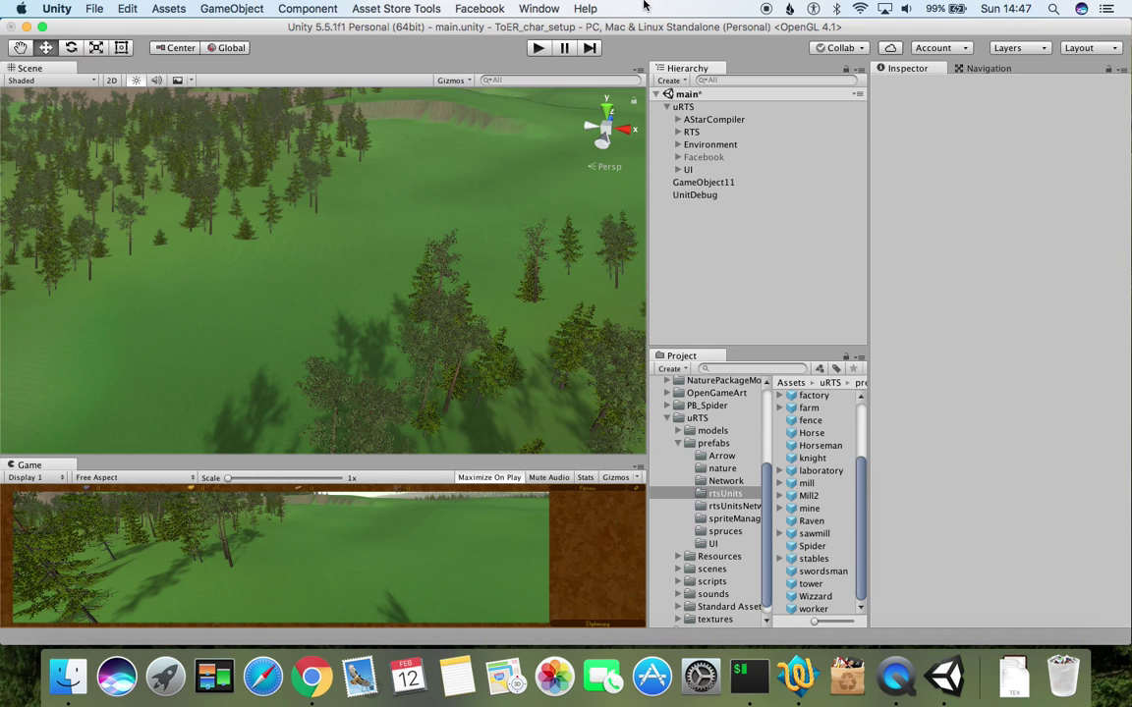
On RTS, set the Rts Unit Type Prefabs list size to 21
click(692, 132)
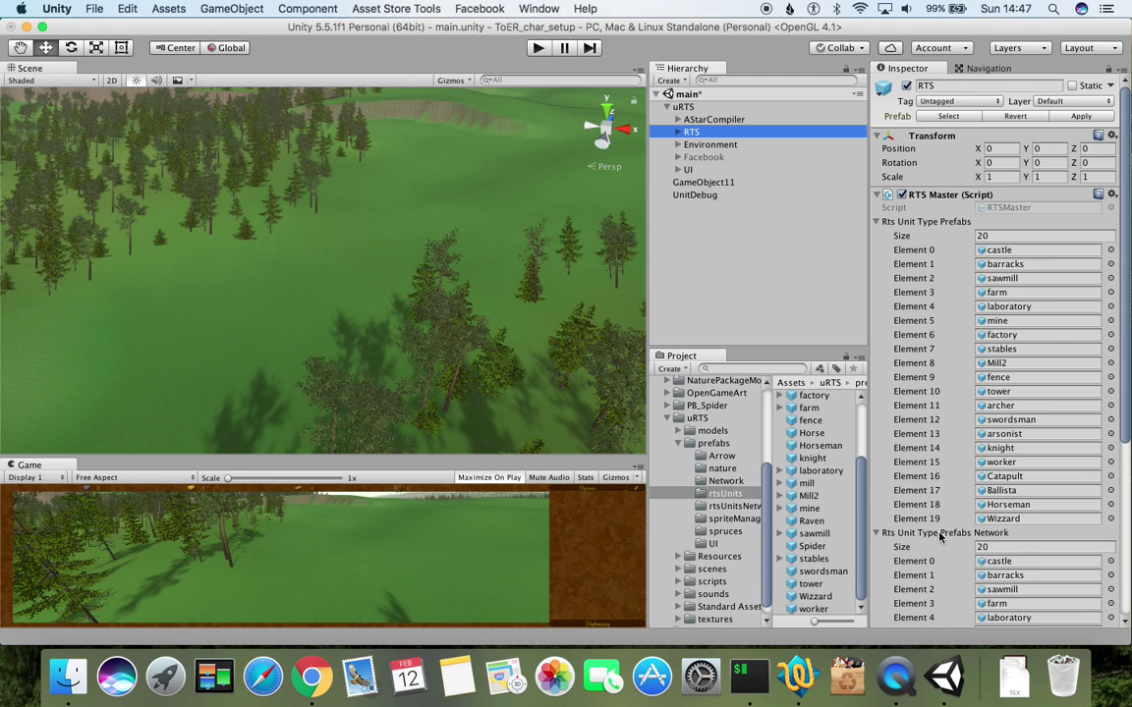
scroll(932, 221, down, 2)
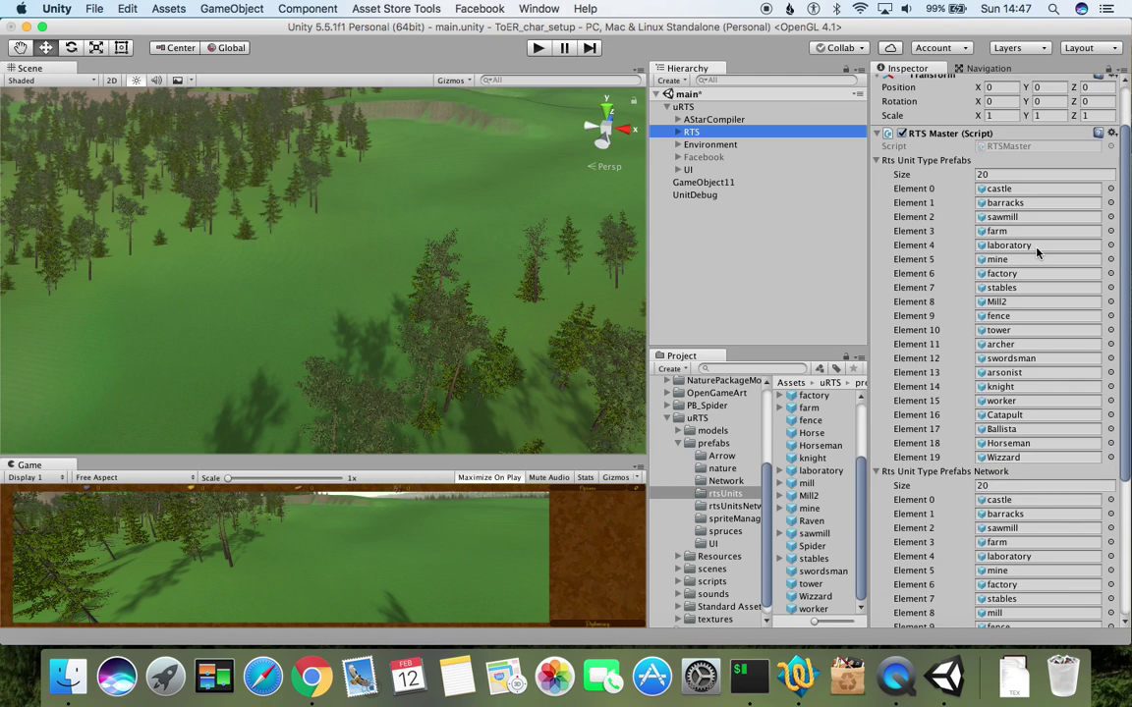
click(994, 173)
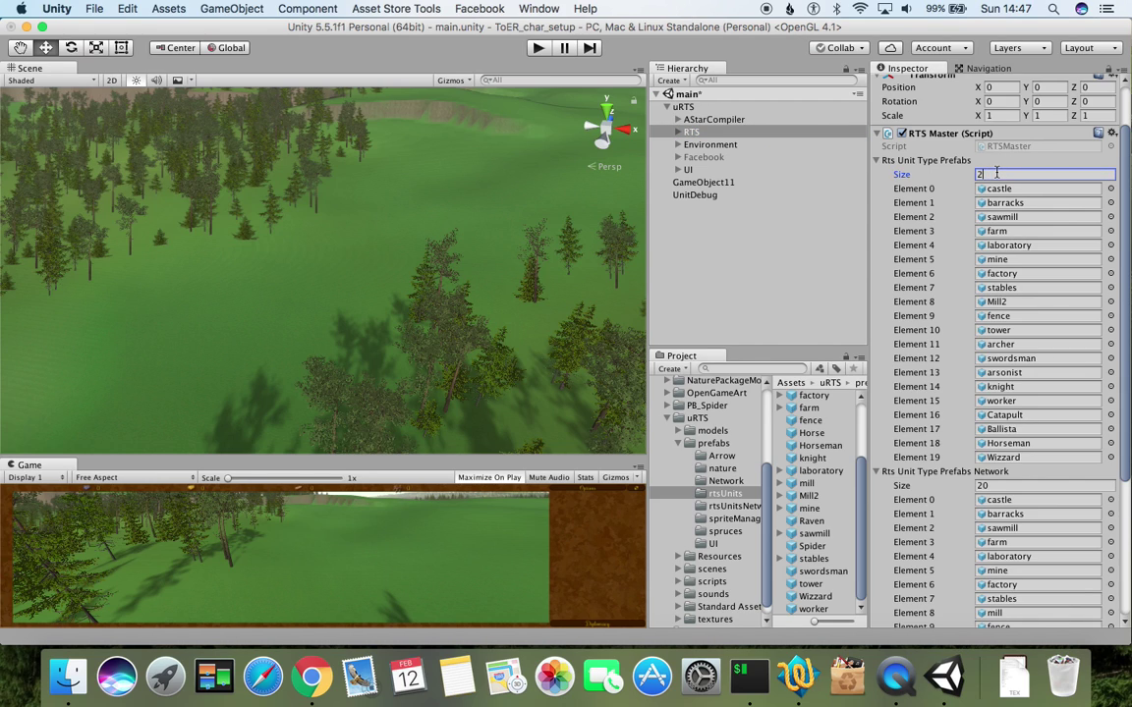
key(Return)
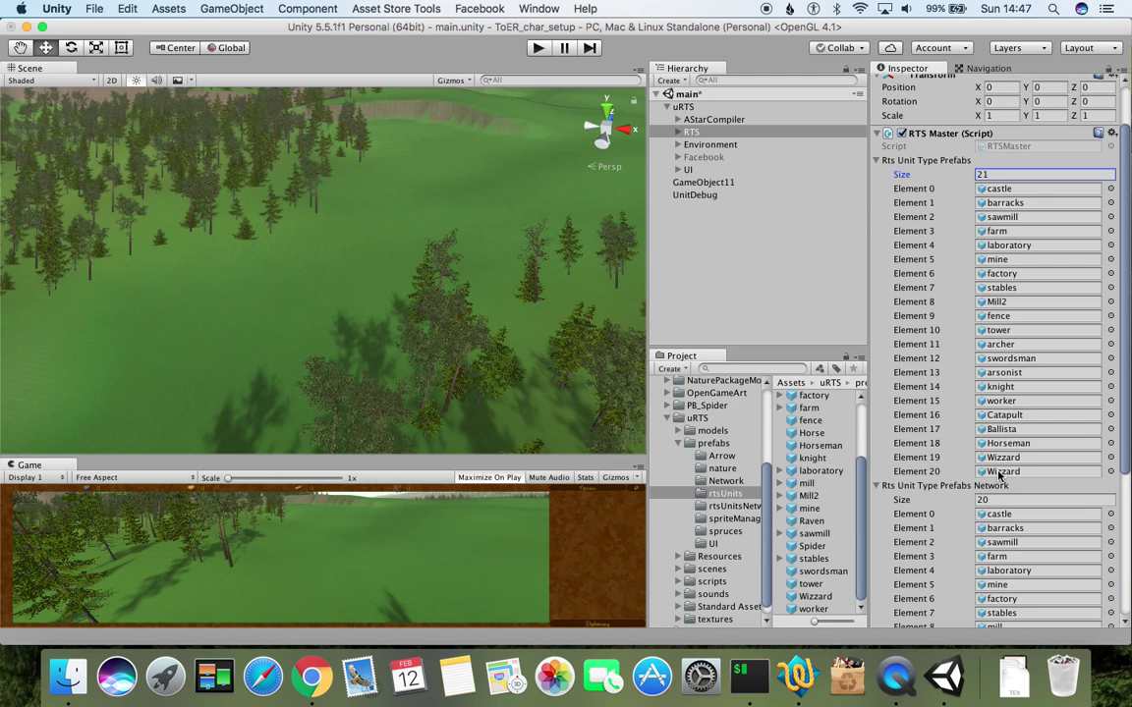
Assign the Spider prefab to Element 20 and save the scene
scroll(999, 475, down, 5)
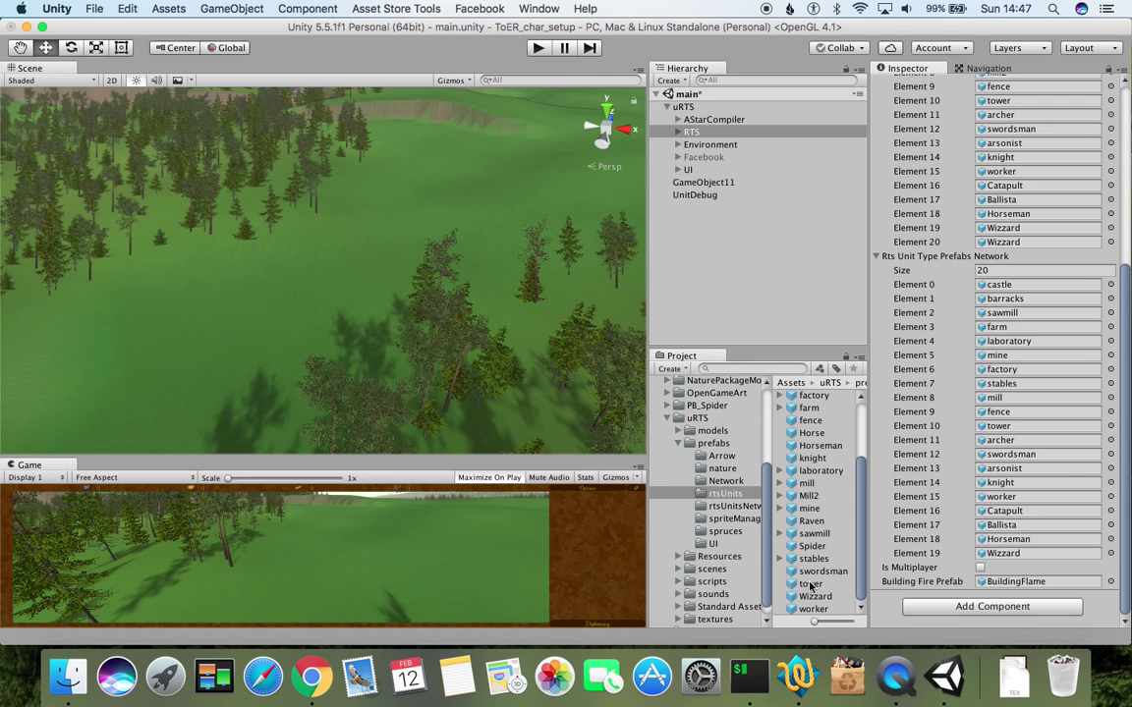
drag(792, 551, 1009, 249)
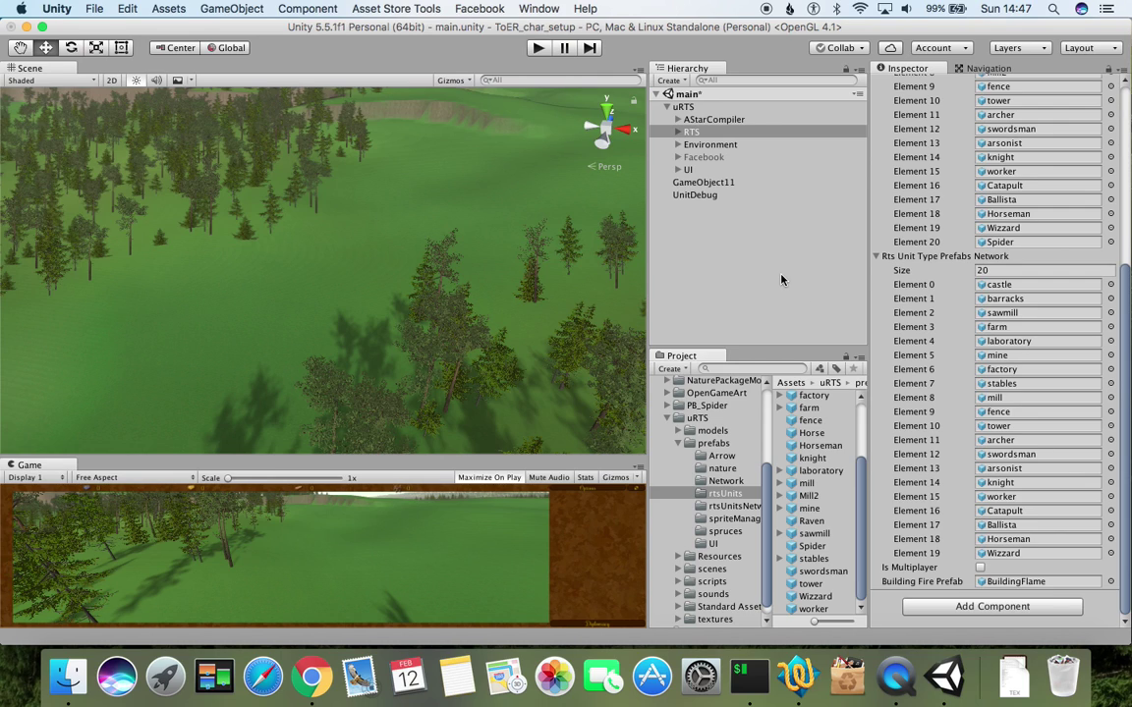
key(super+s)
click(810, 548)
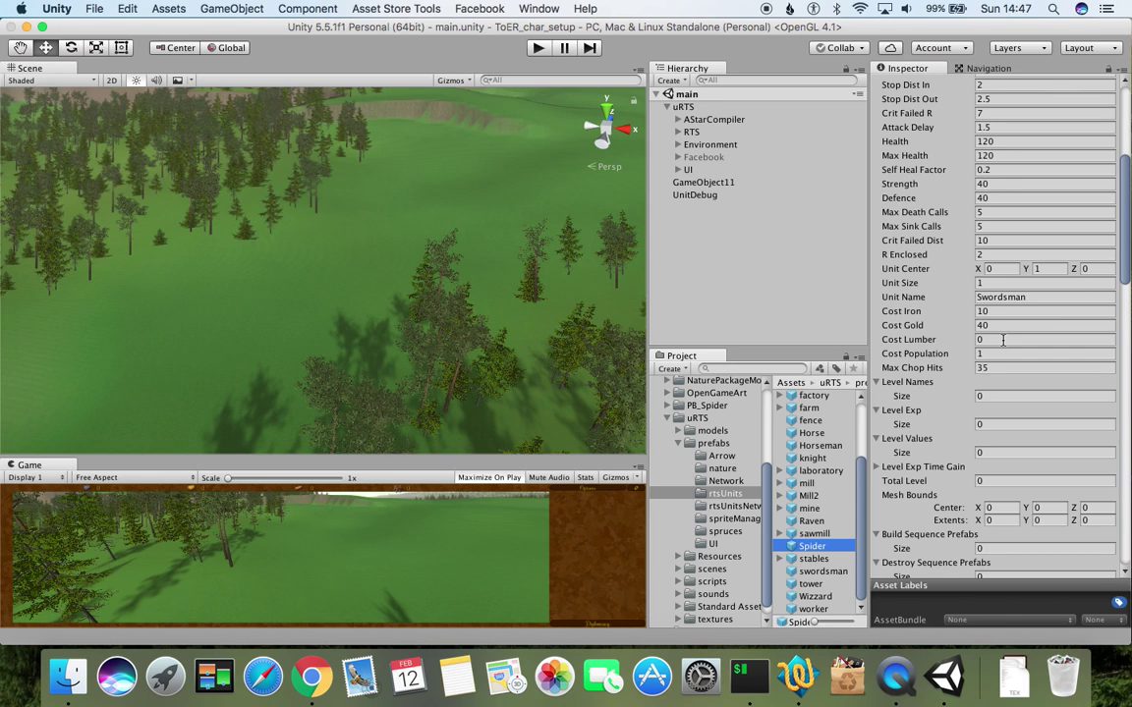
scroll(1008, 338, up, 6)
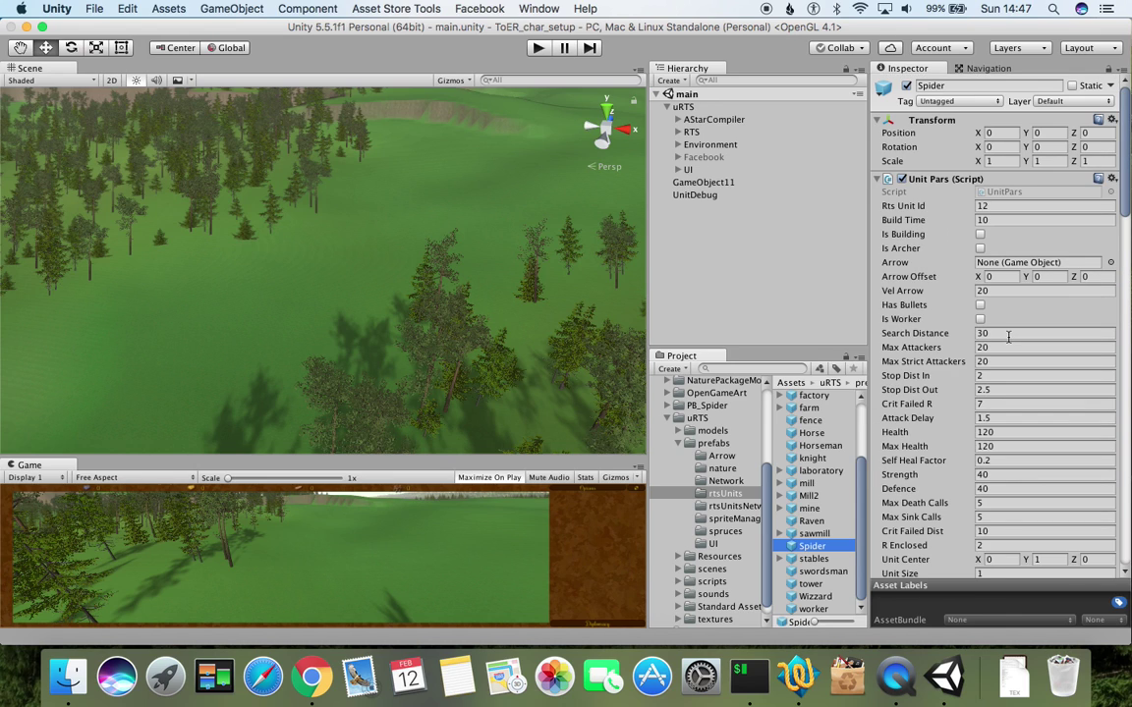
scroll(1008, 337, down, 5)
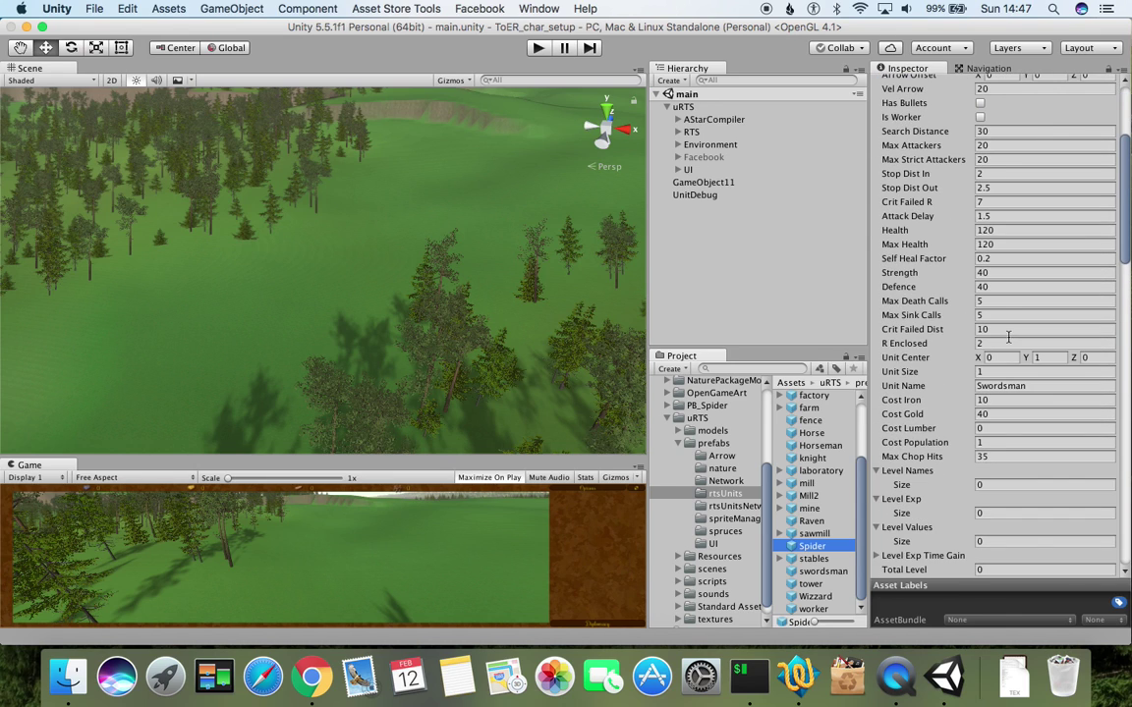
scroll(1009, 391, down, 3)
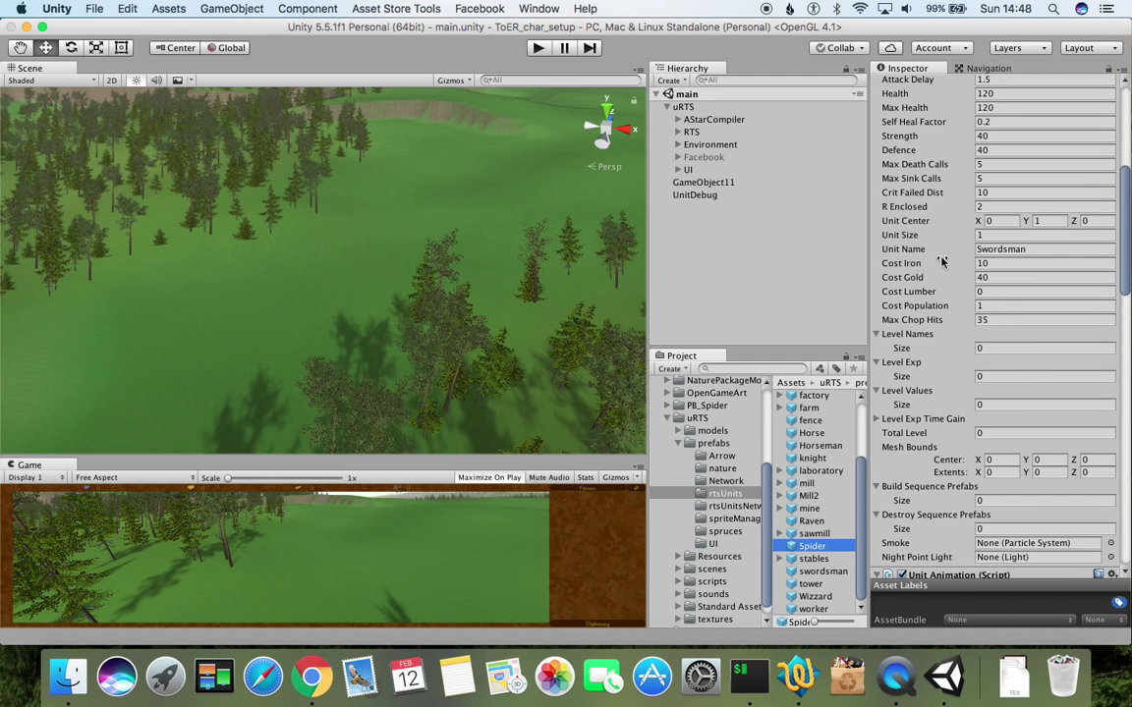
scroll(1043, 273, down, 4)
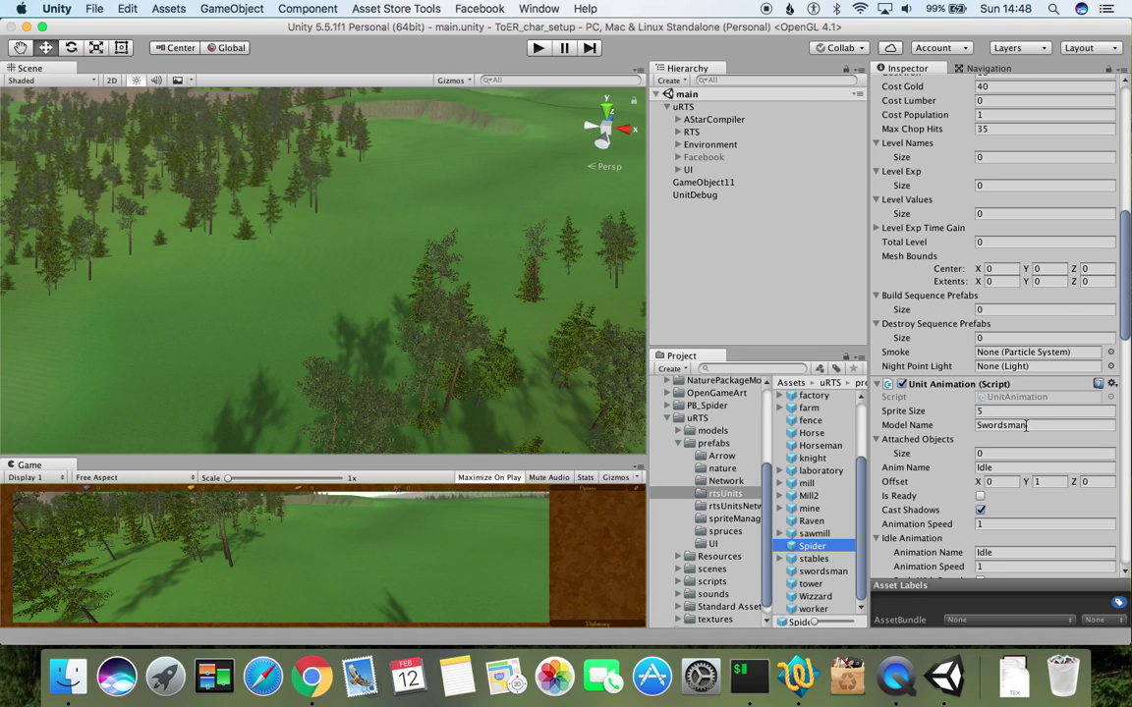
scroll(1019, 432, down, 7)
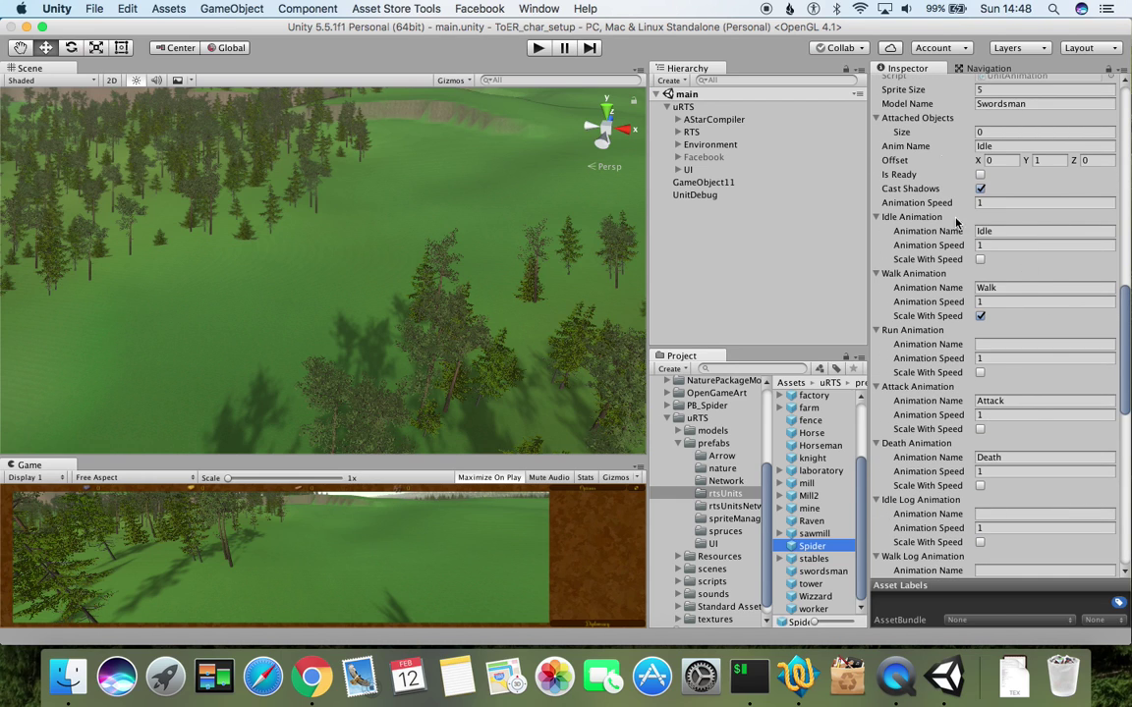
scroll(923, 225, up, 3)
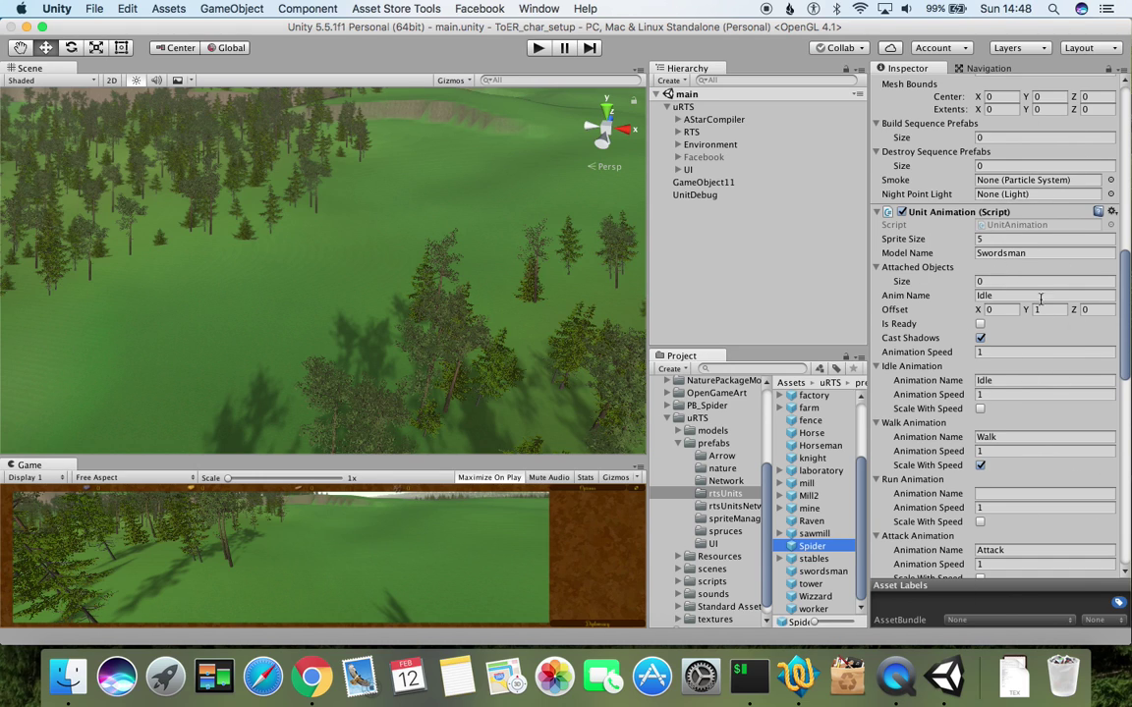
scroll(1032, 295, down, 15)
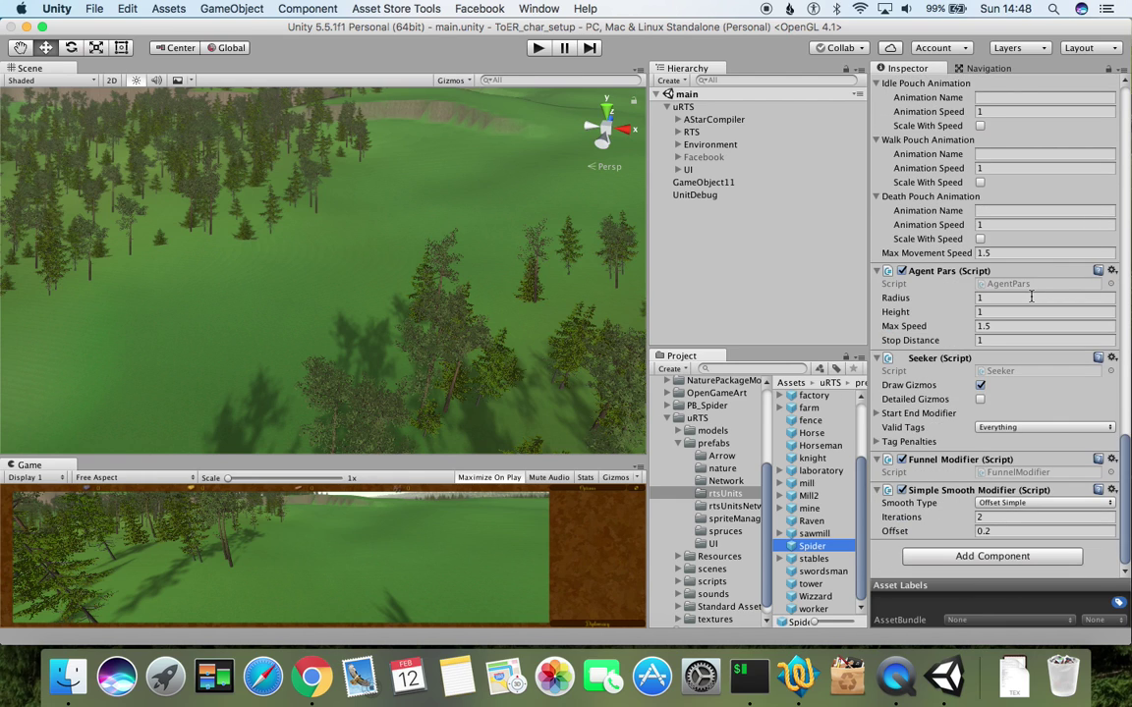
scroll(1031, 314, up, 10)
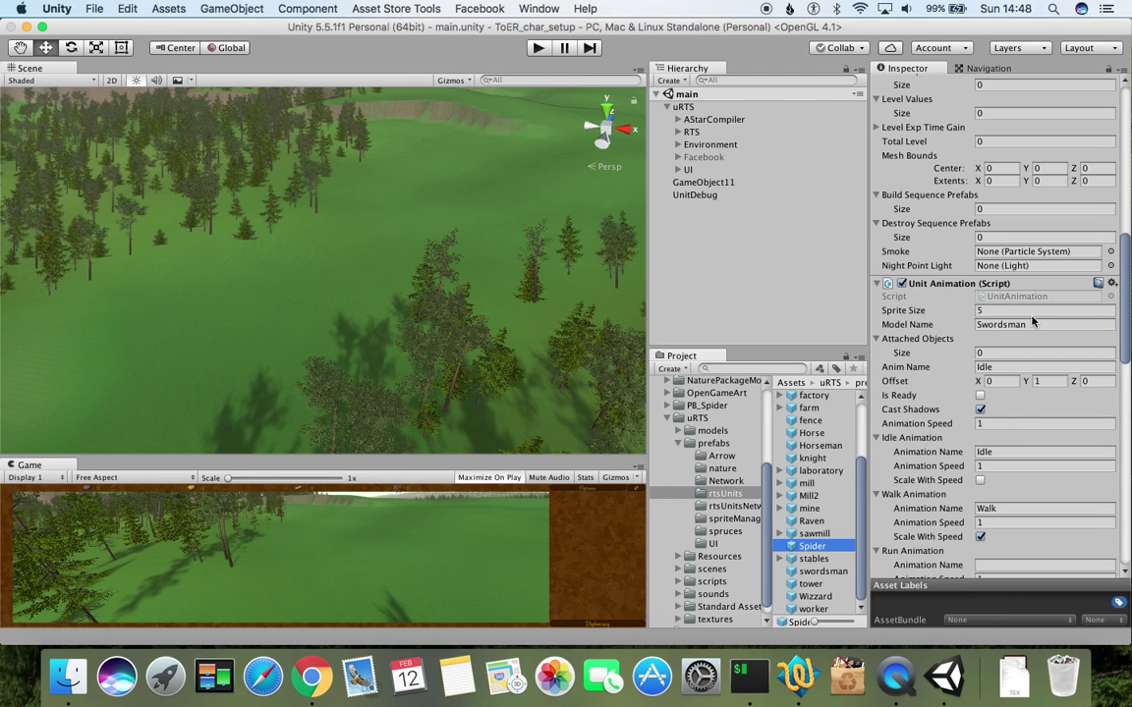
scroll(1031, 319, up, 10)
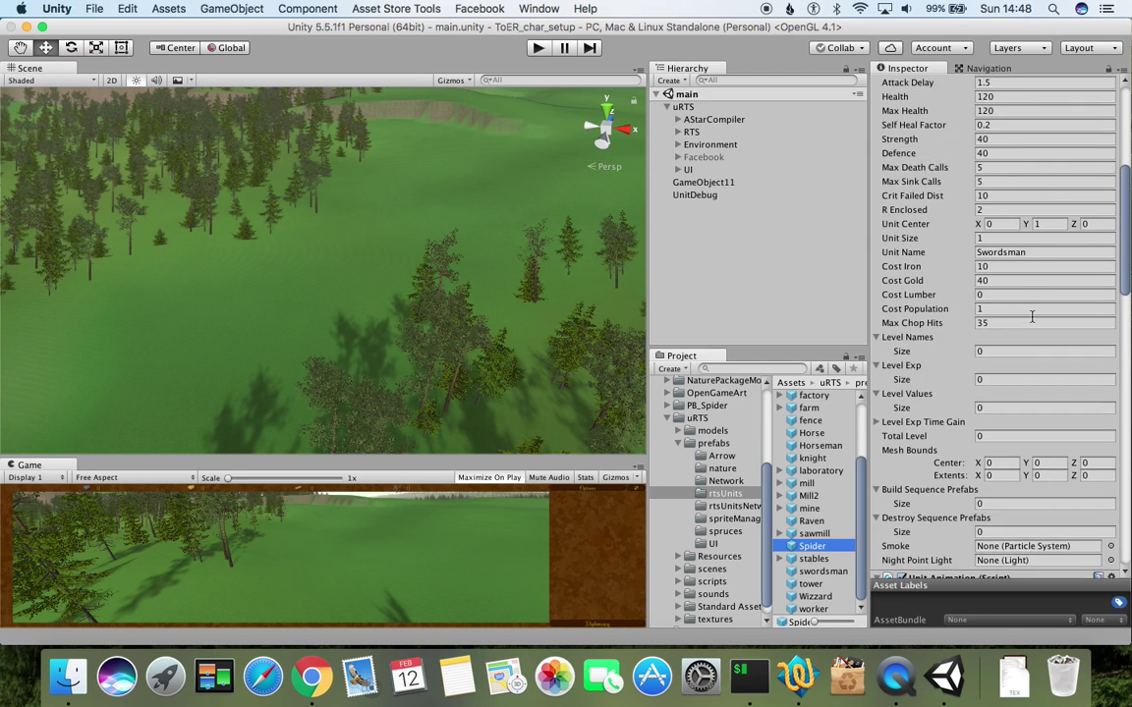
scroll(1031, 316, up, 10)
scroll(1031, 317, down, 4)
scroll(1031, 315, down, 6)
Replace 'Swordsman' with 'Spider' in the prefab's Unit Name and Unit Animation Model Name fields
click(1041, 263)
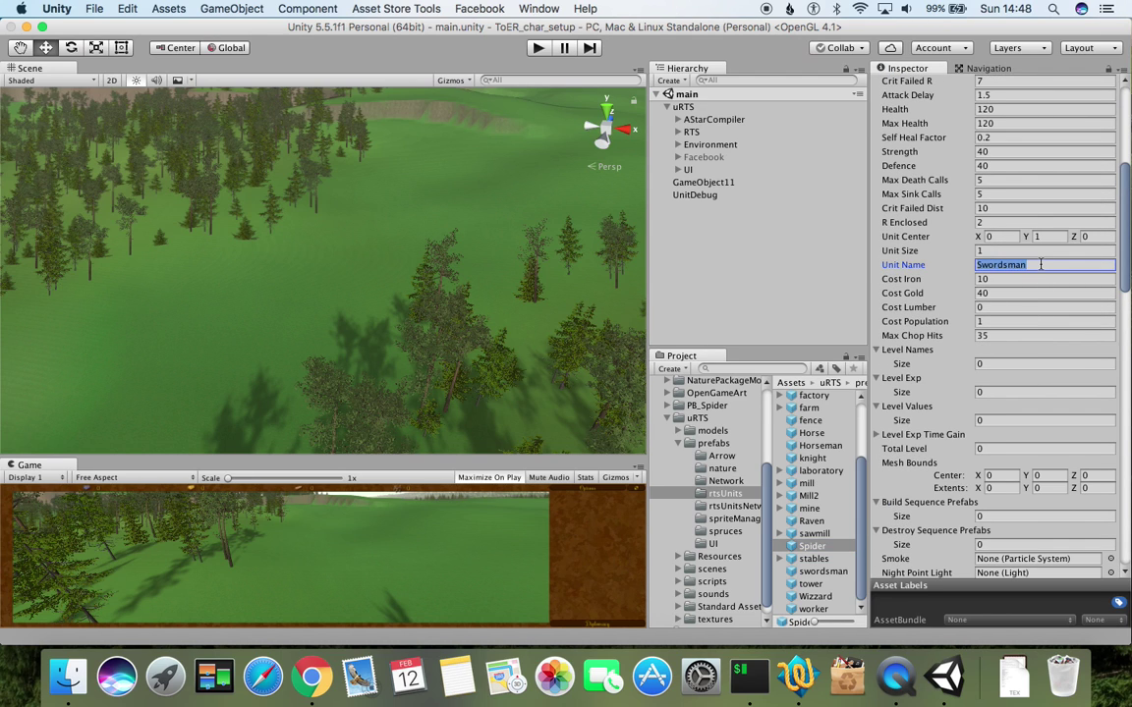
text(Spider)
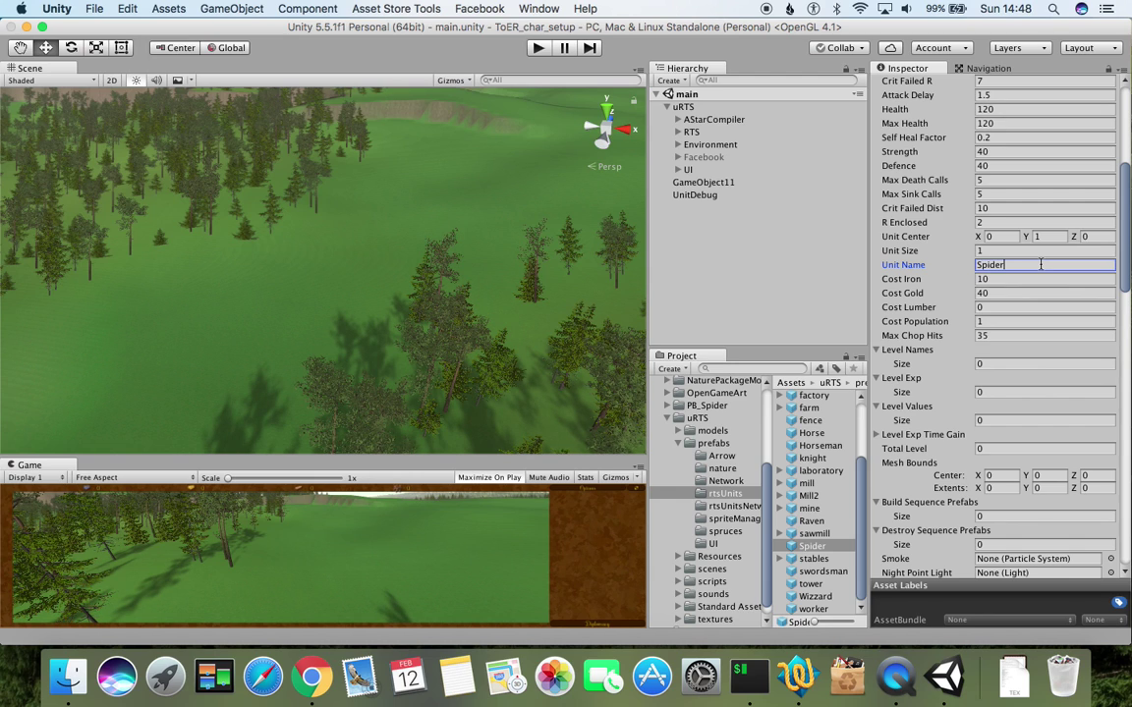
scroll(1031, 393, down, 6)
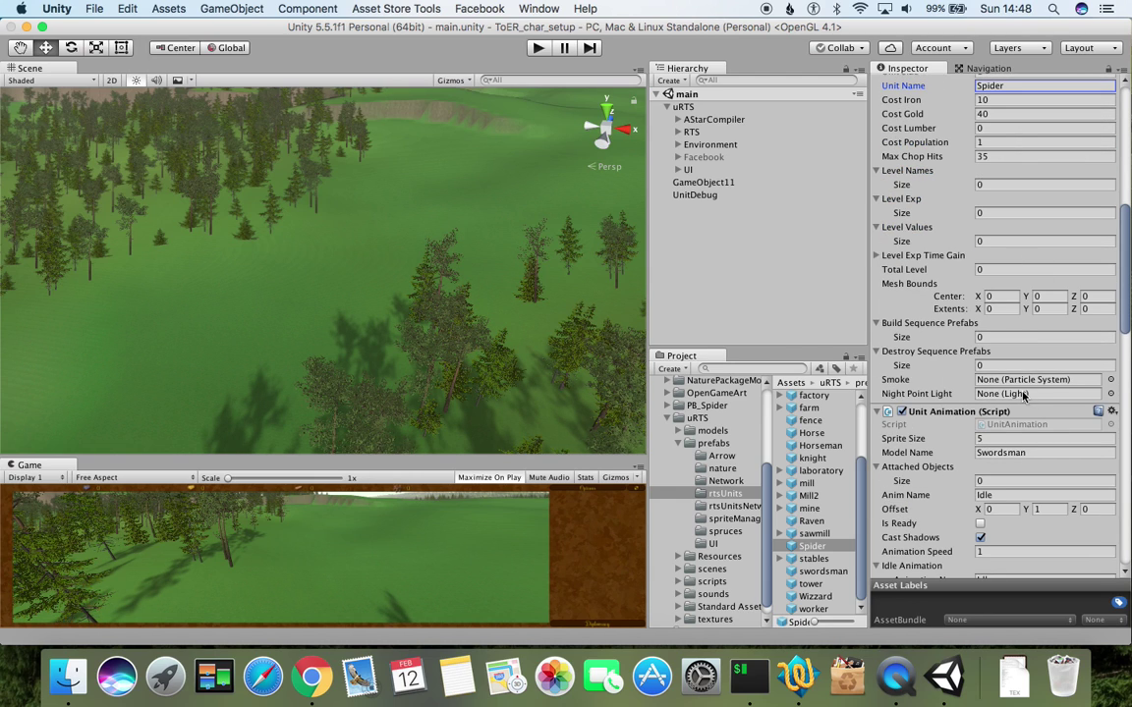
click(1026, 453)
text(Spider)
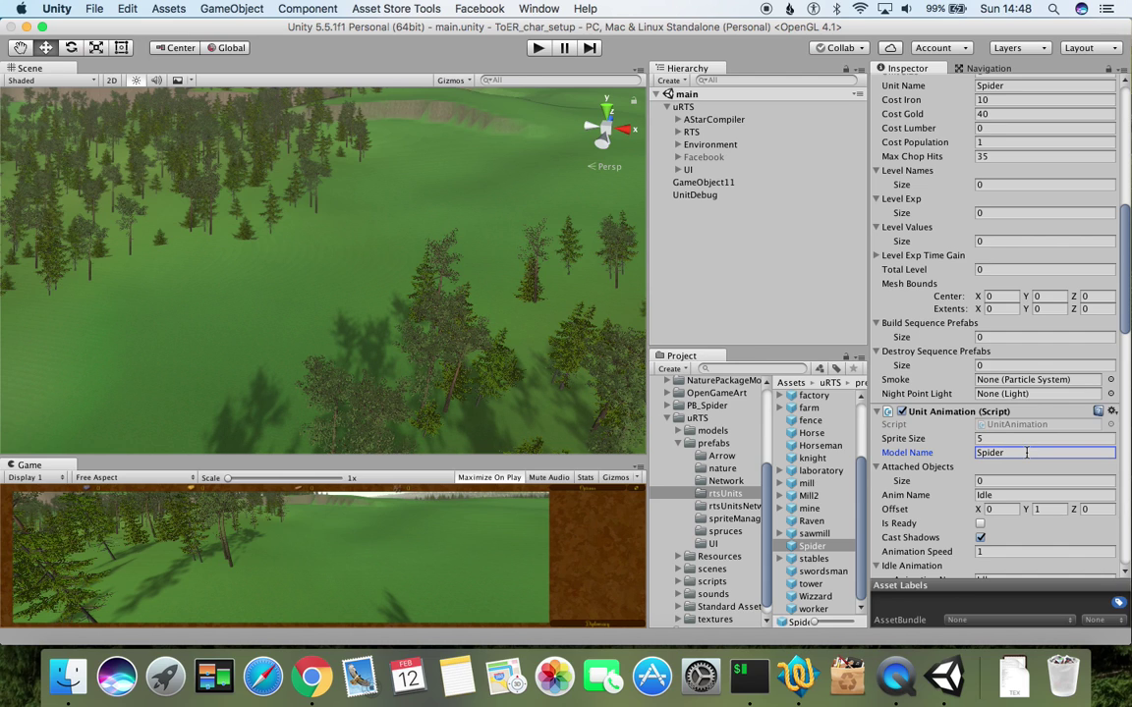
scroll(1026, 453, up, 15)
scroll(1026, 452, up, 2)
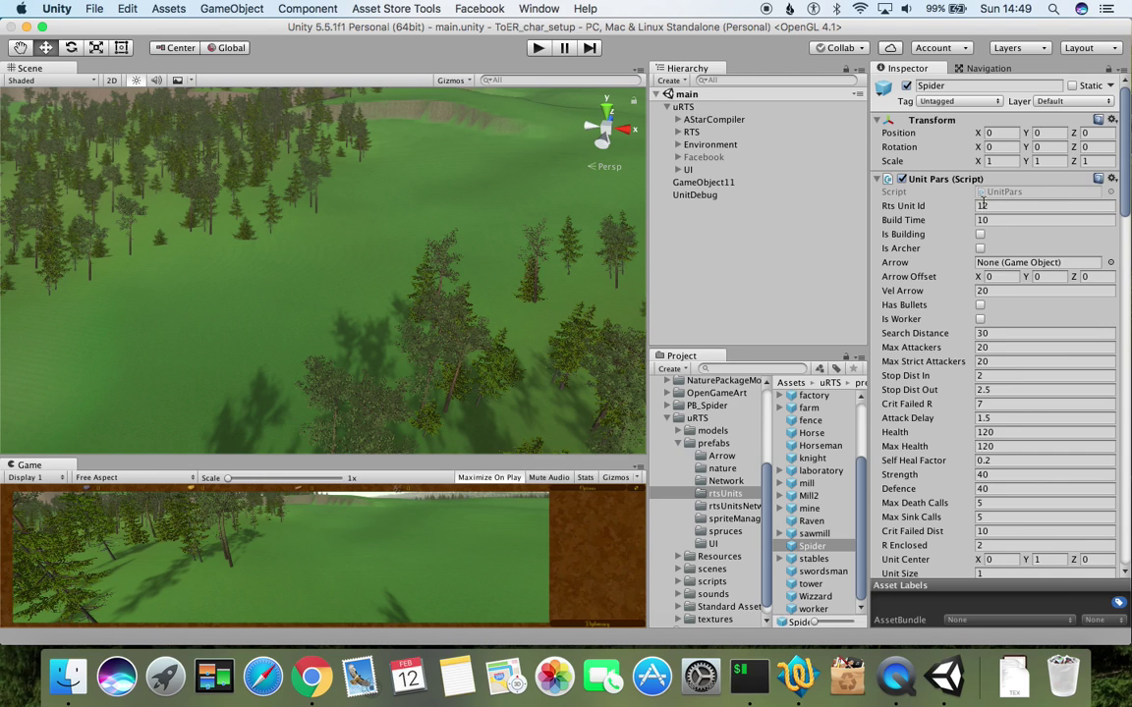
Check Spider's Element 20 slot in the RTS Master list, then set its Rts Unit Id to 20
click(692, 135)
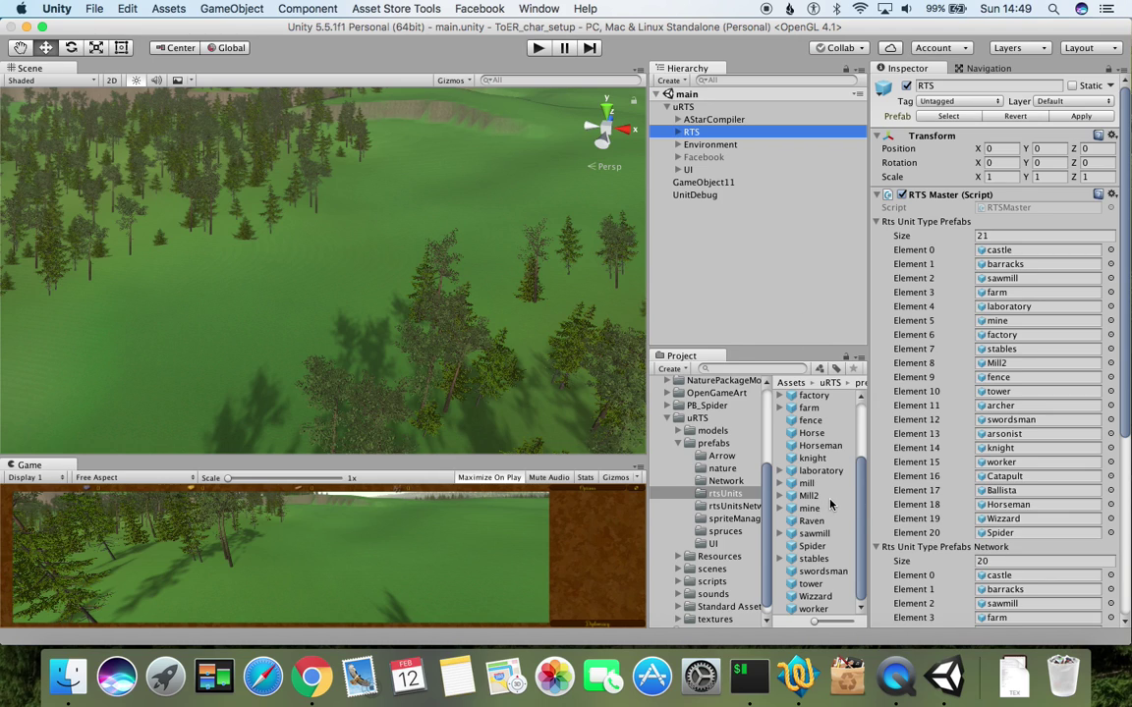
click(812, 547)
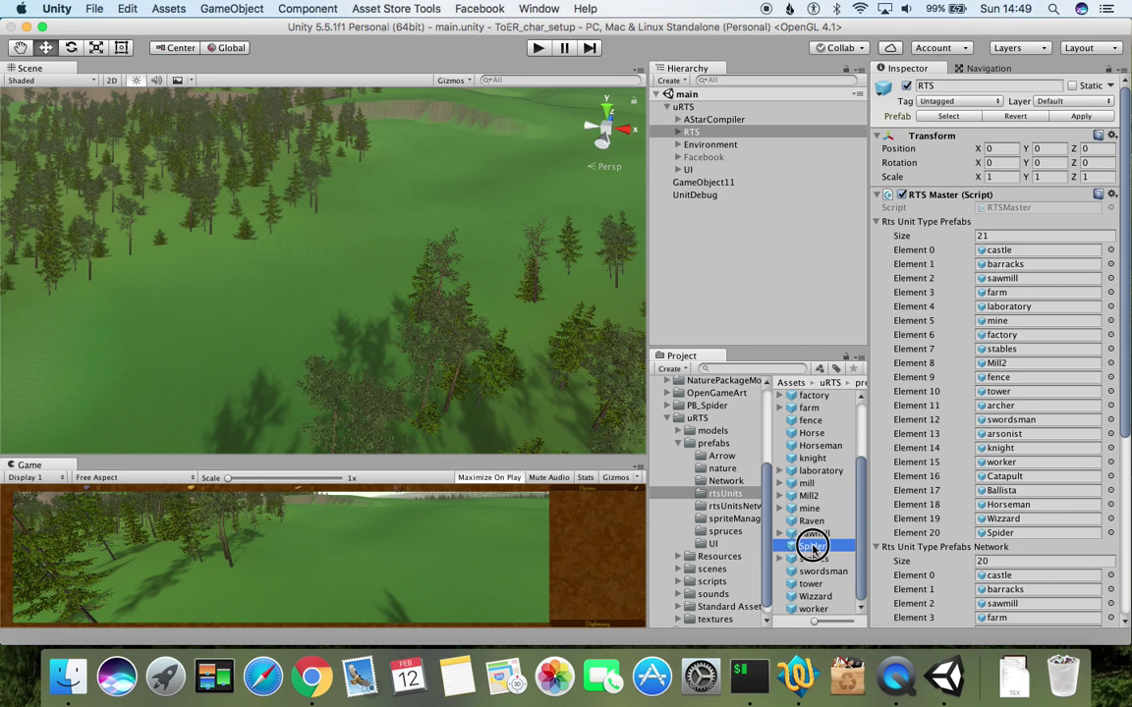
click(1007, 206)
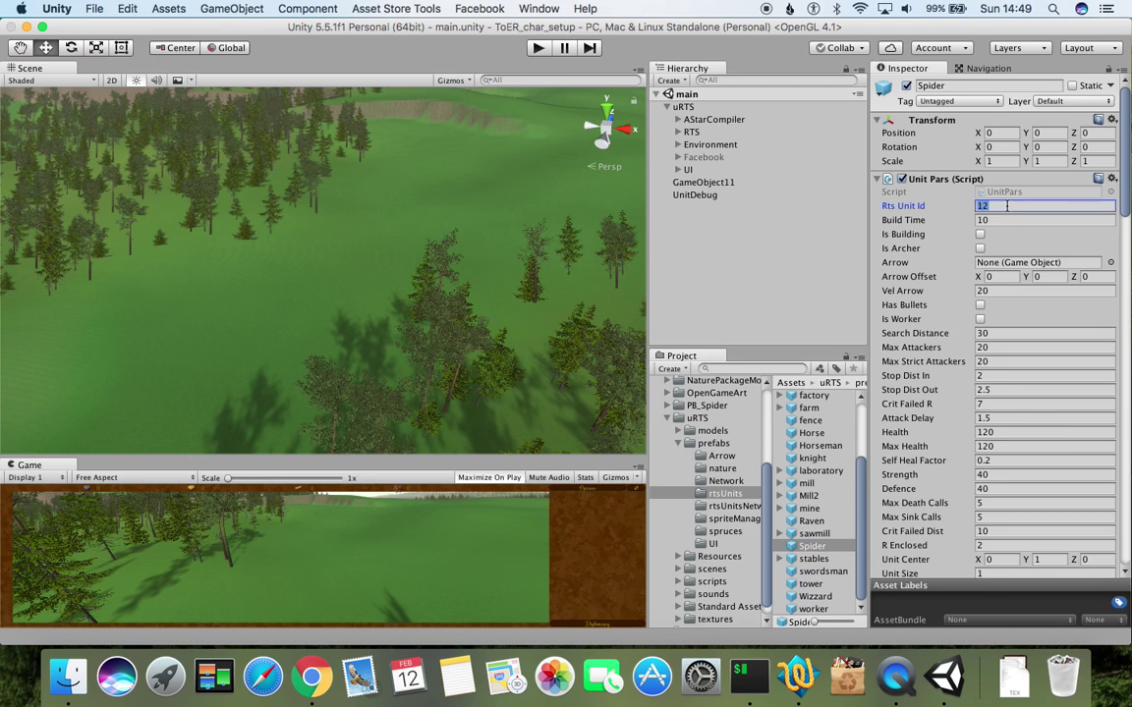
text(20)
click(712, 268)
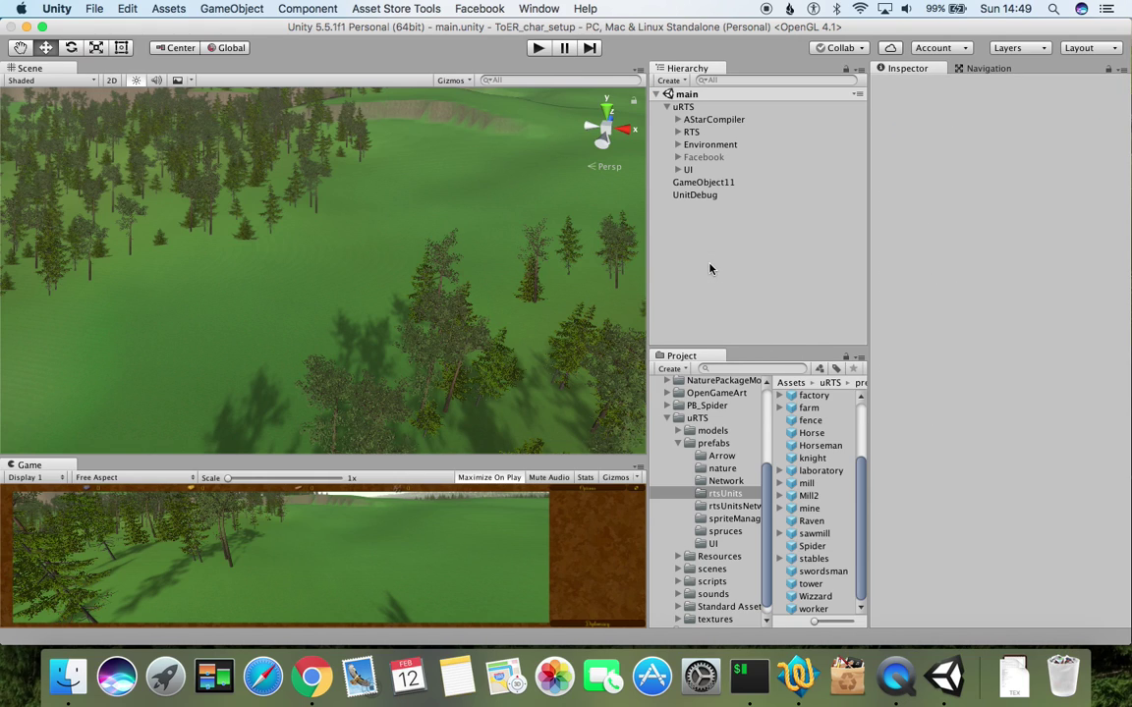
Set GameObject11's Spawn Quick Armies Unit Type to 20 and save the scene
click(696, 184)
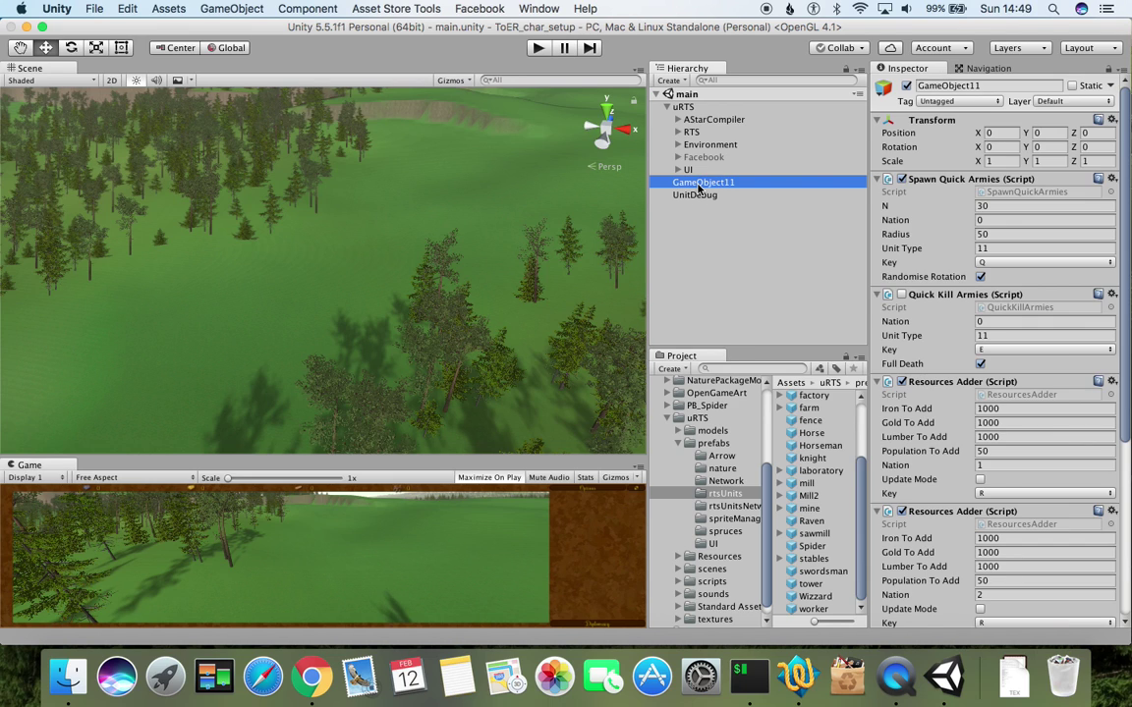
click(992, 249)
text(20)
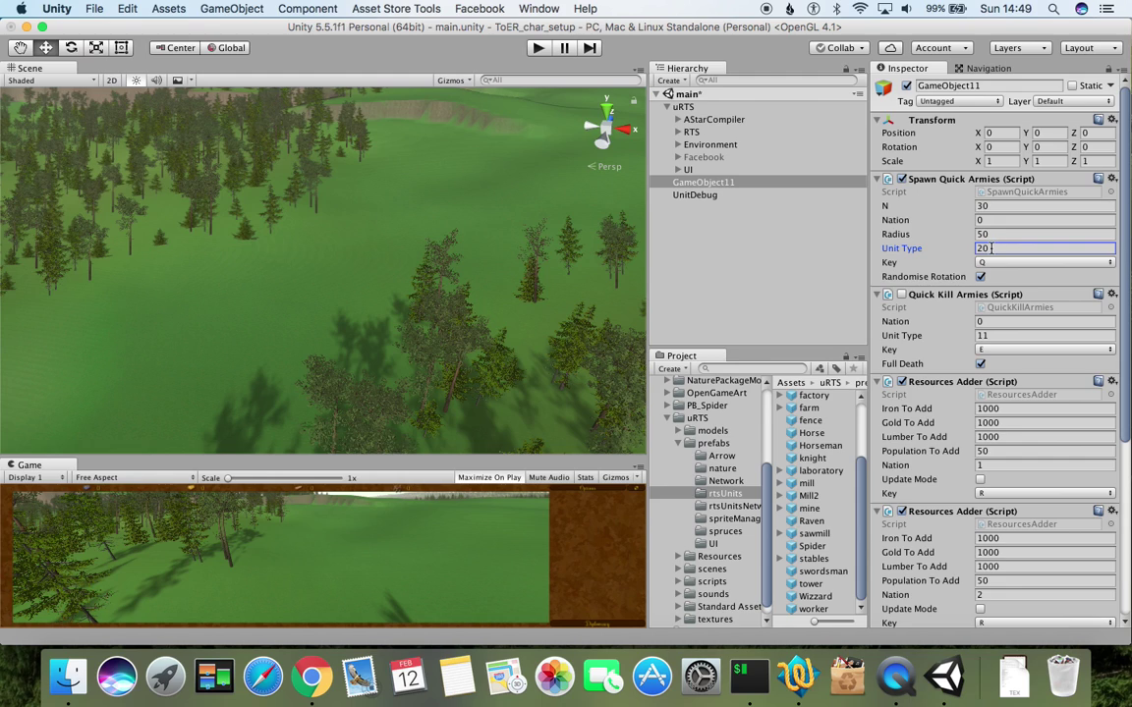
click(739, 280)
key(super+s)
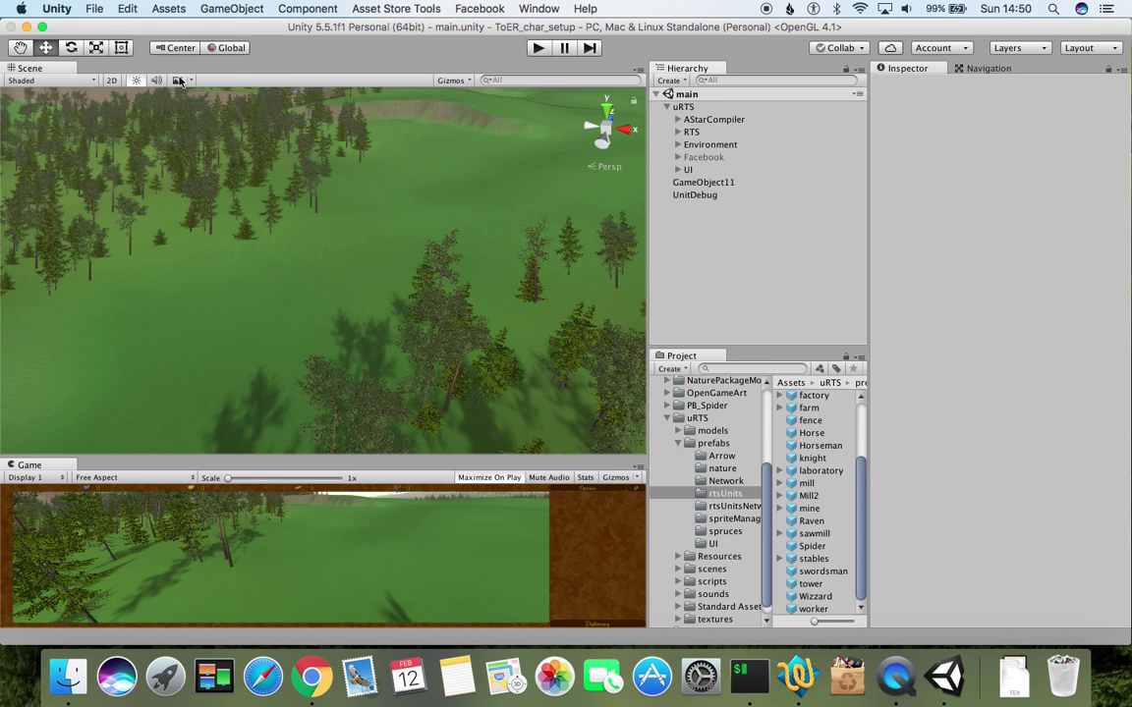
Play the game, spawn the spider army, select and deselect a few spiders, then stop playing
click(541, 51)
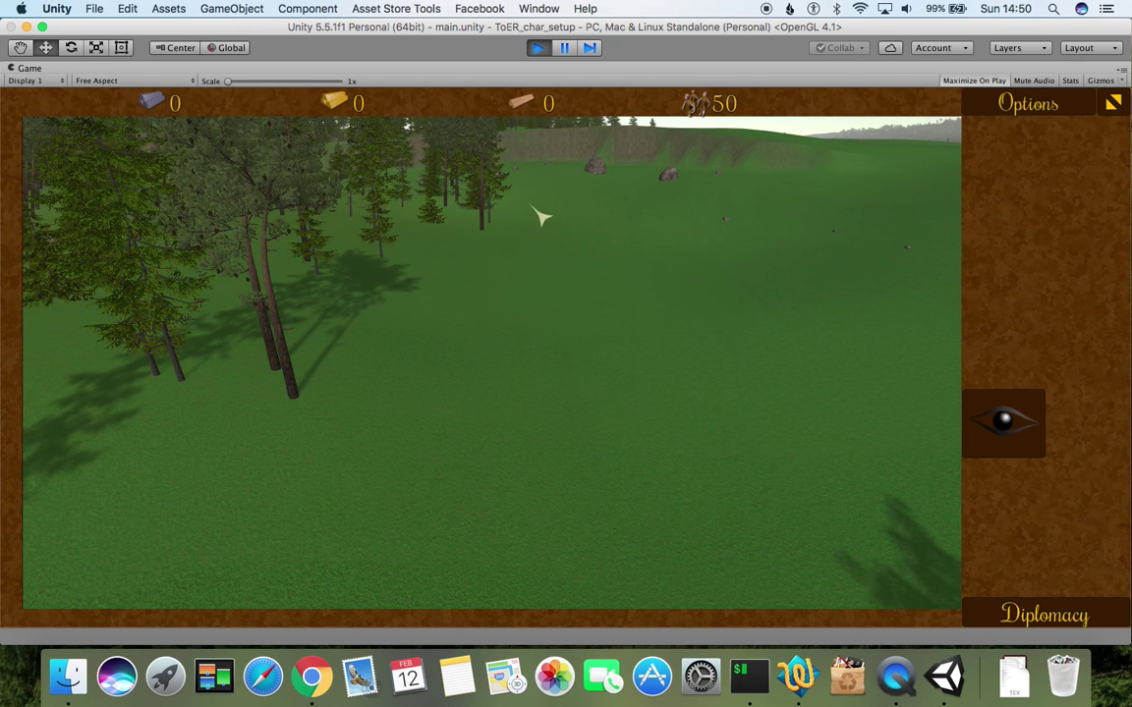
key(w)
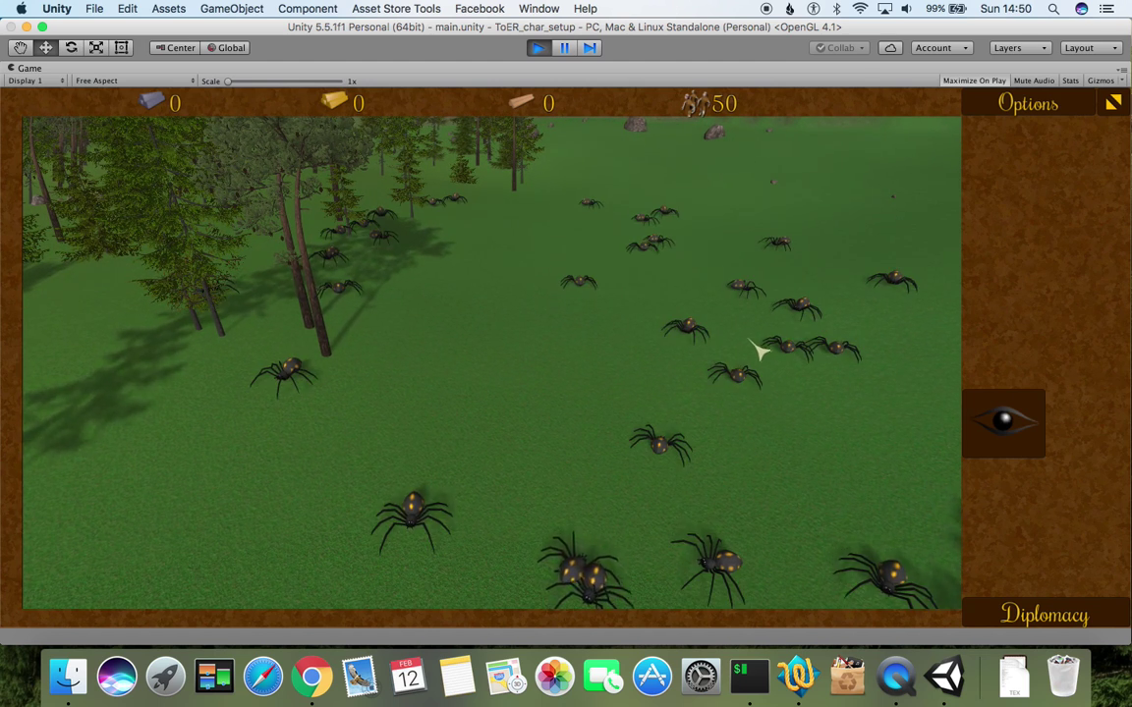
click(432, 533)
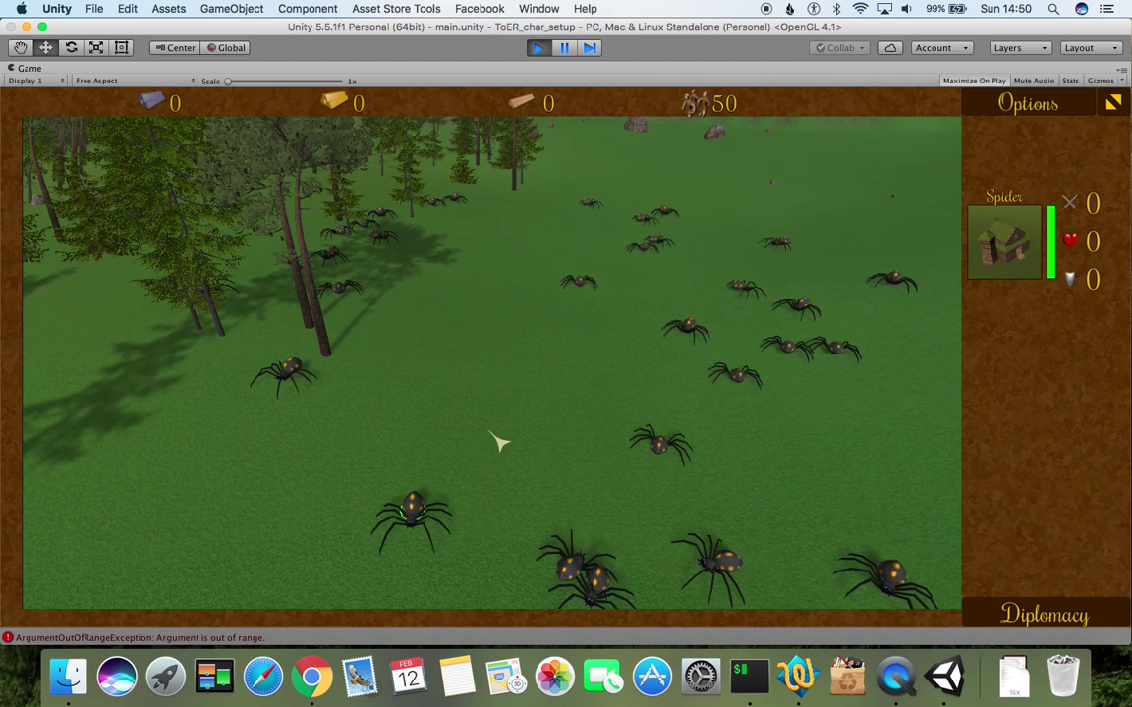
click(432, 529)
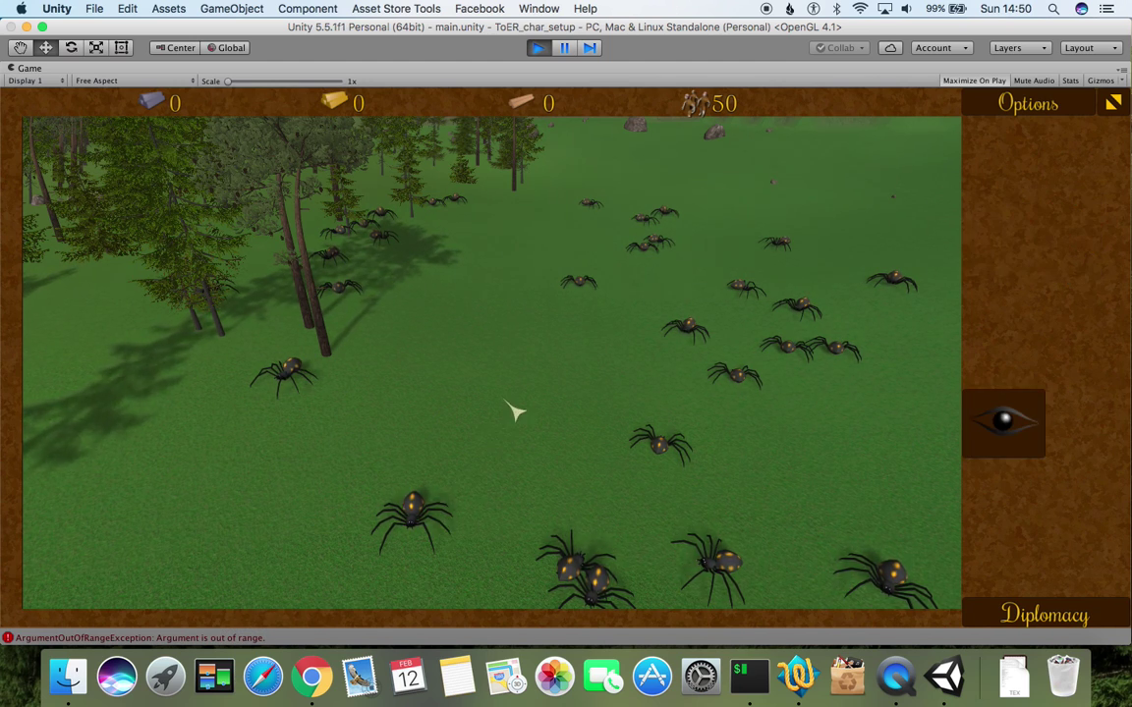
click(432, 518)
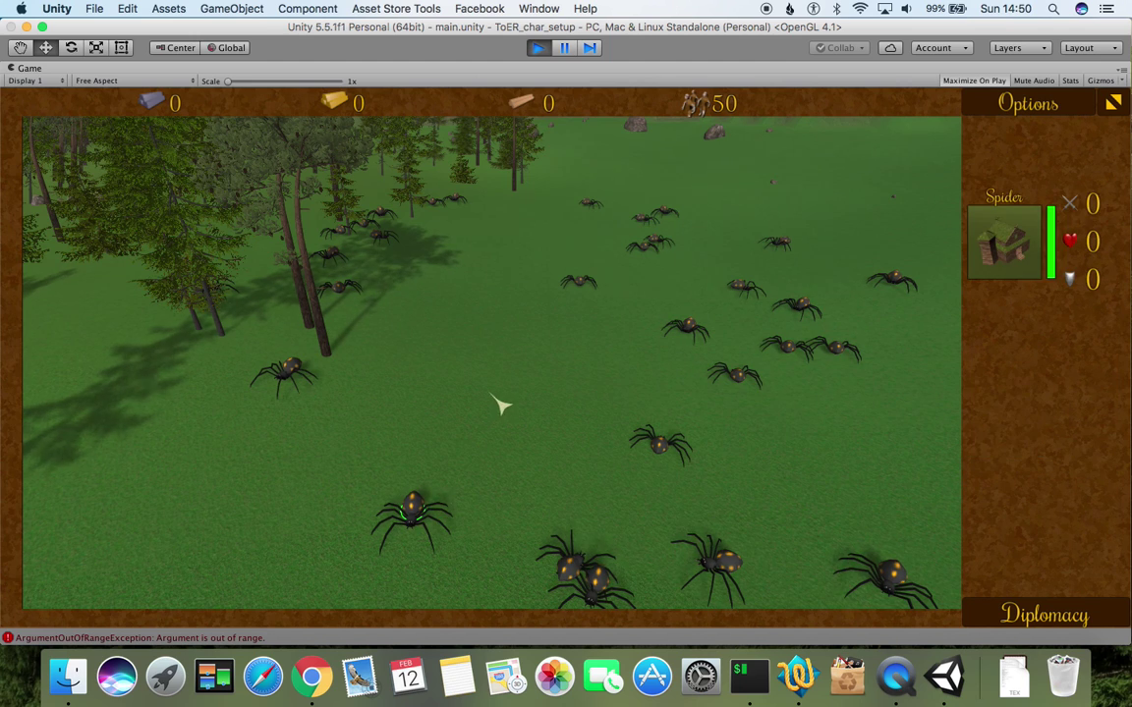
click(270, 552)
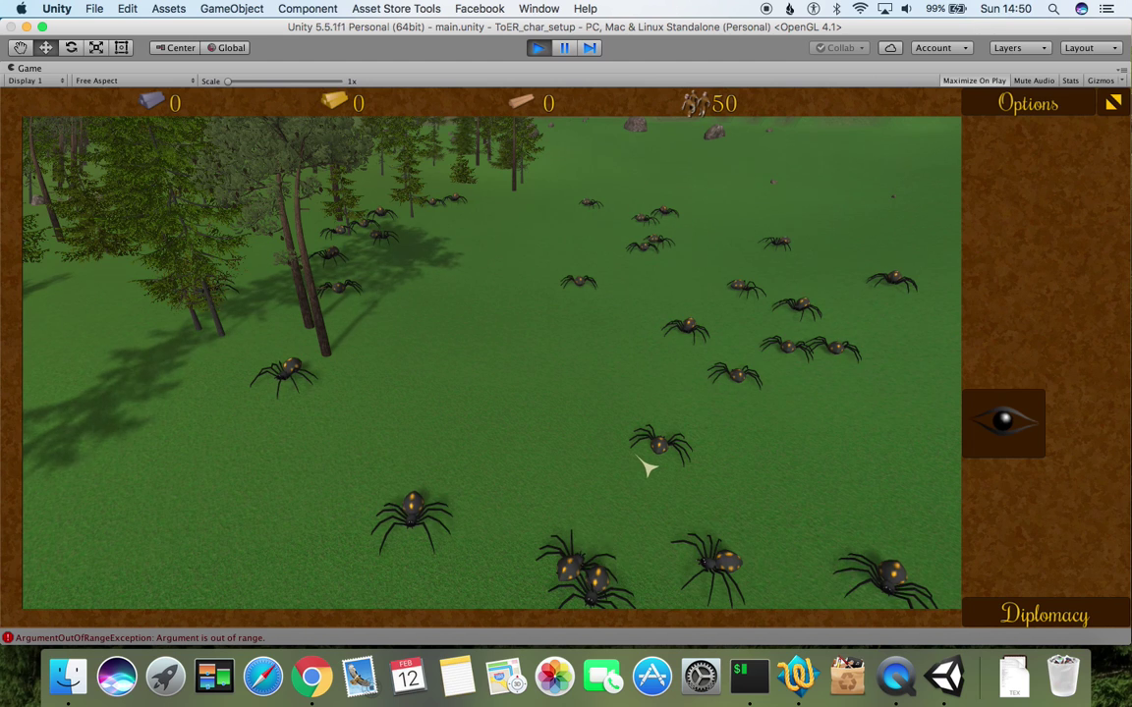
scroll(648, 469, down, 3)
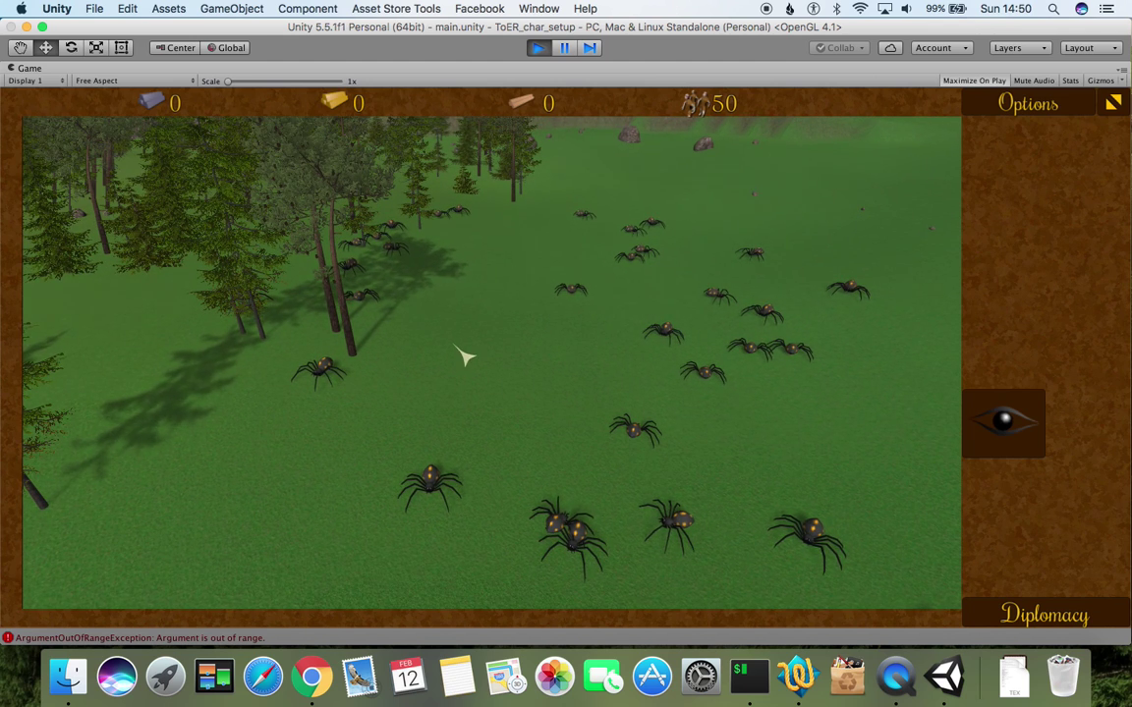
key(super+p)
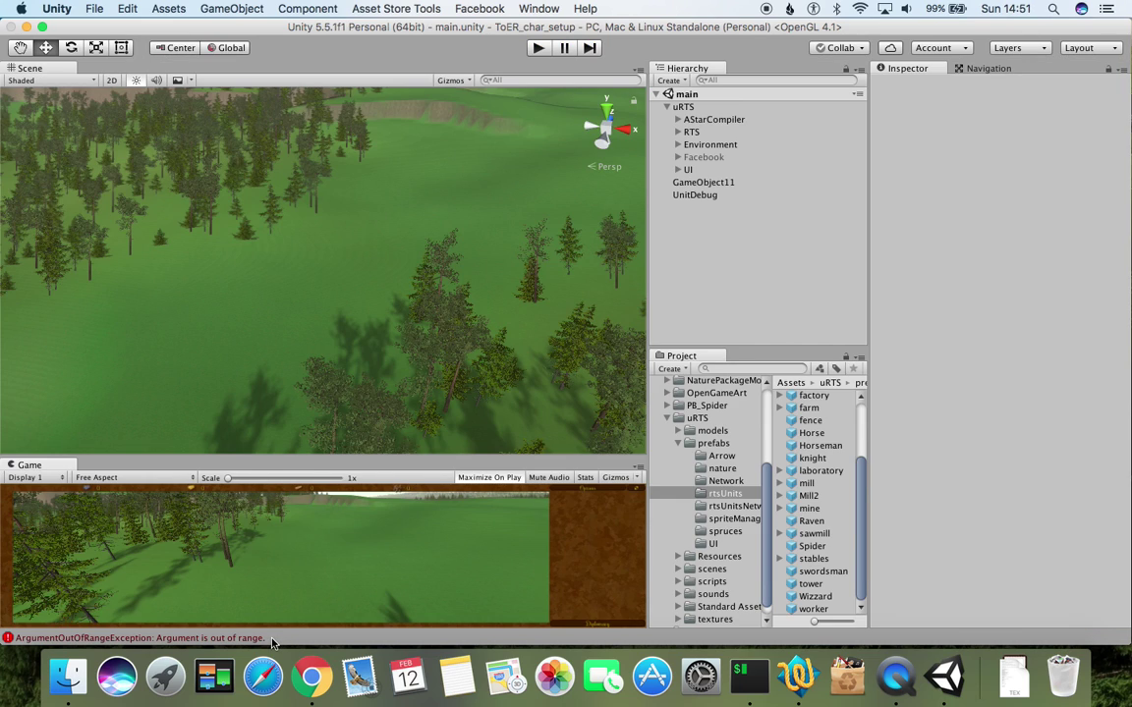
Clear the ArgumentOutOfRangeException errors in the Console and close it
click(272, 637)
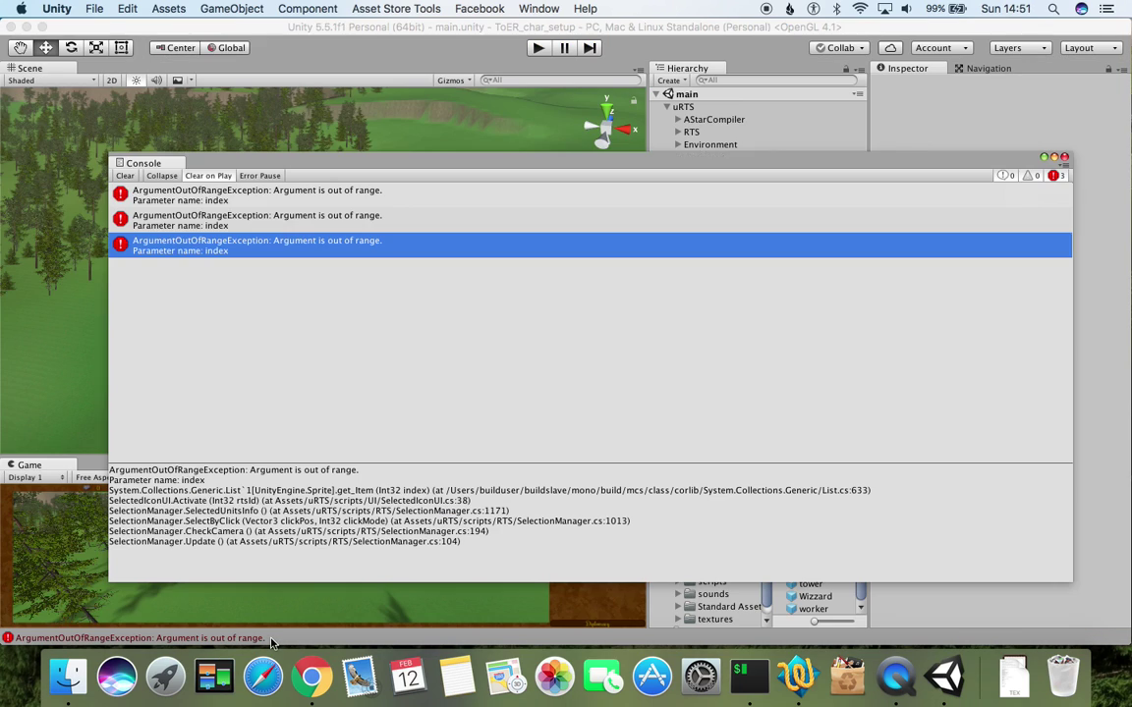
click(125, 175)
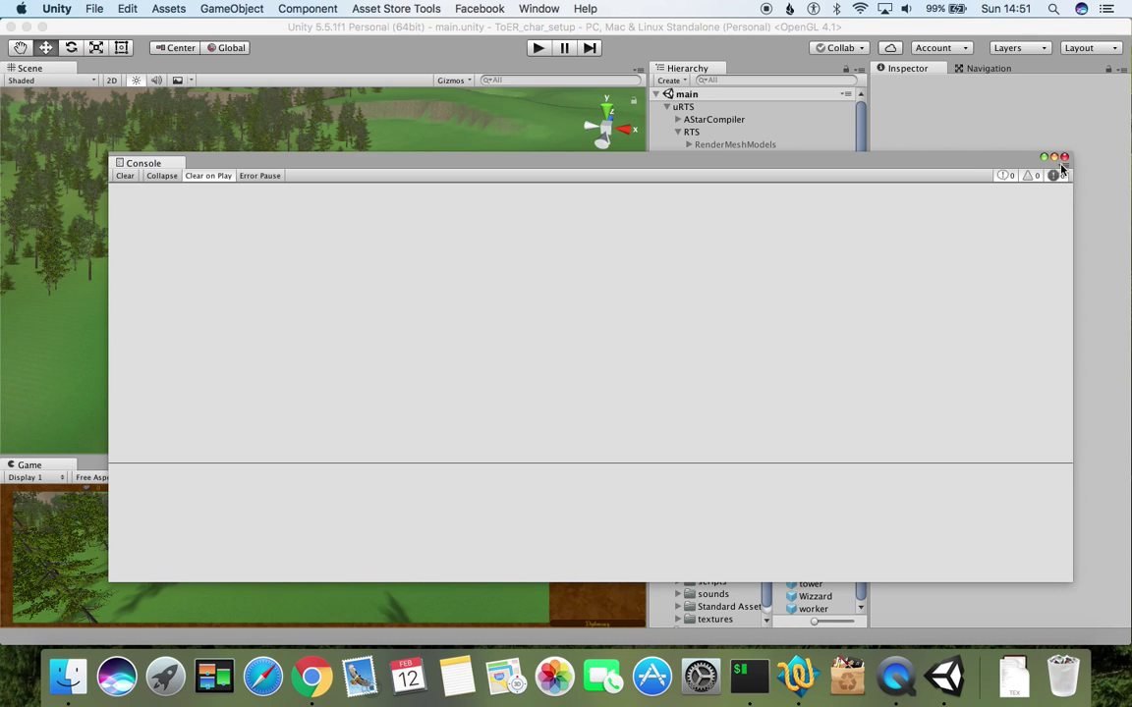
click(1064, 158)
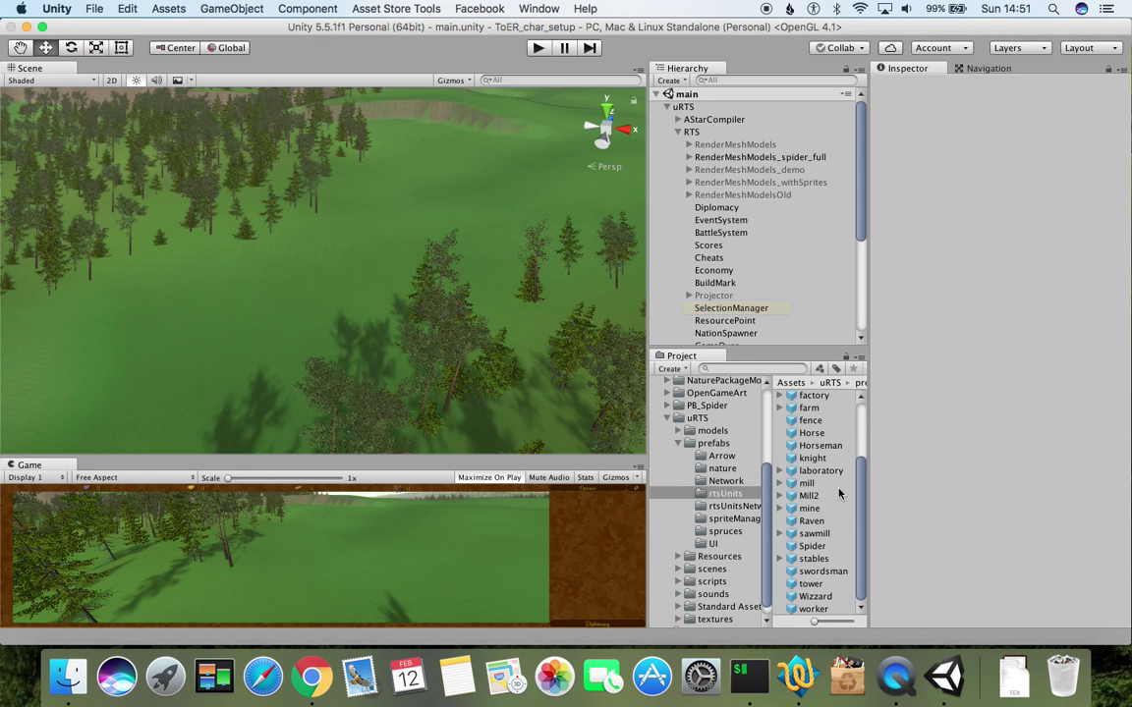